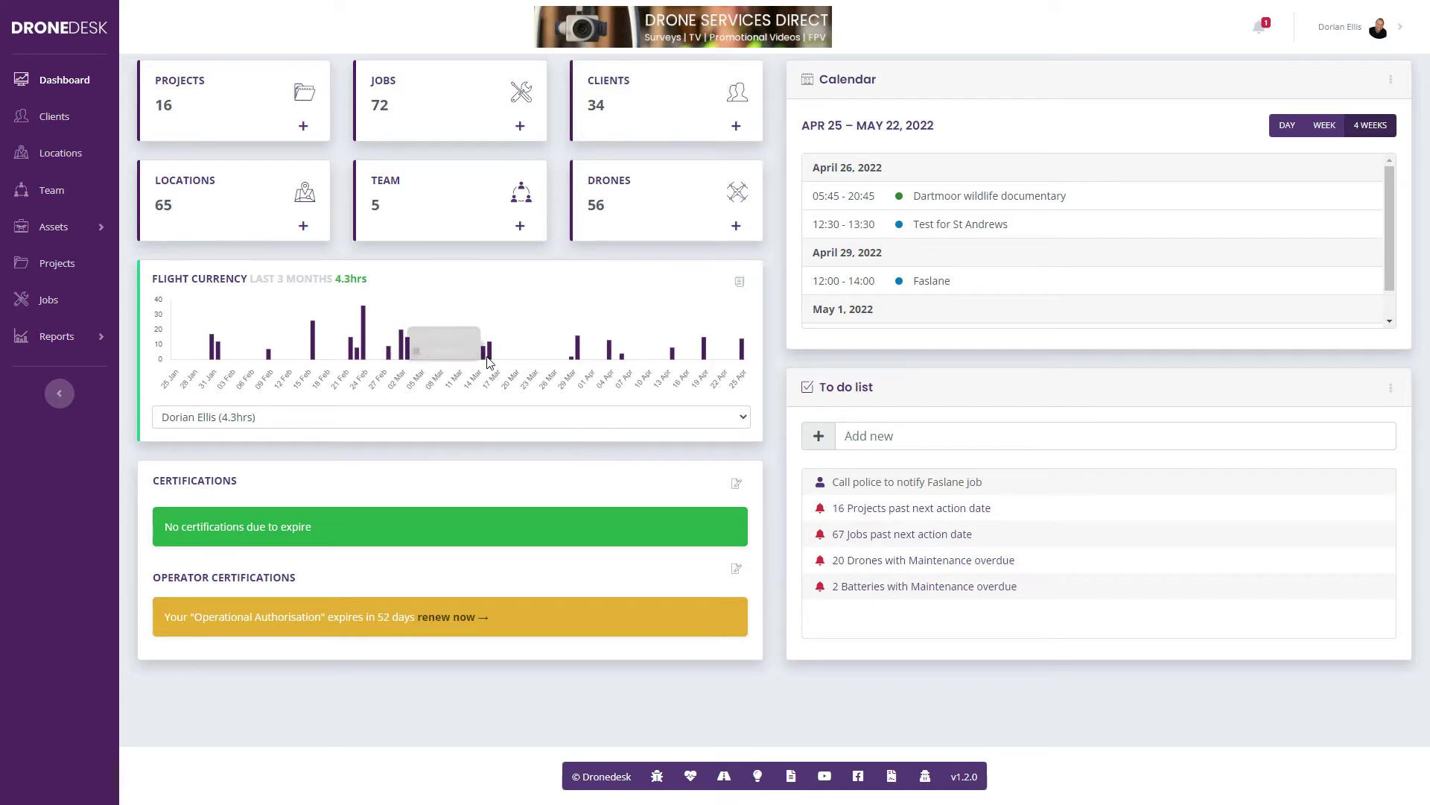
- Look at the pilot flight-currency list, then begin adding a new to-do item
{"action": "left_click", "coordinate": [360, 417]}
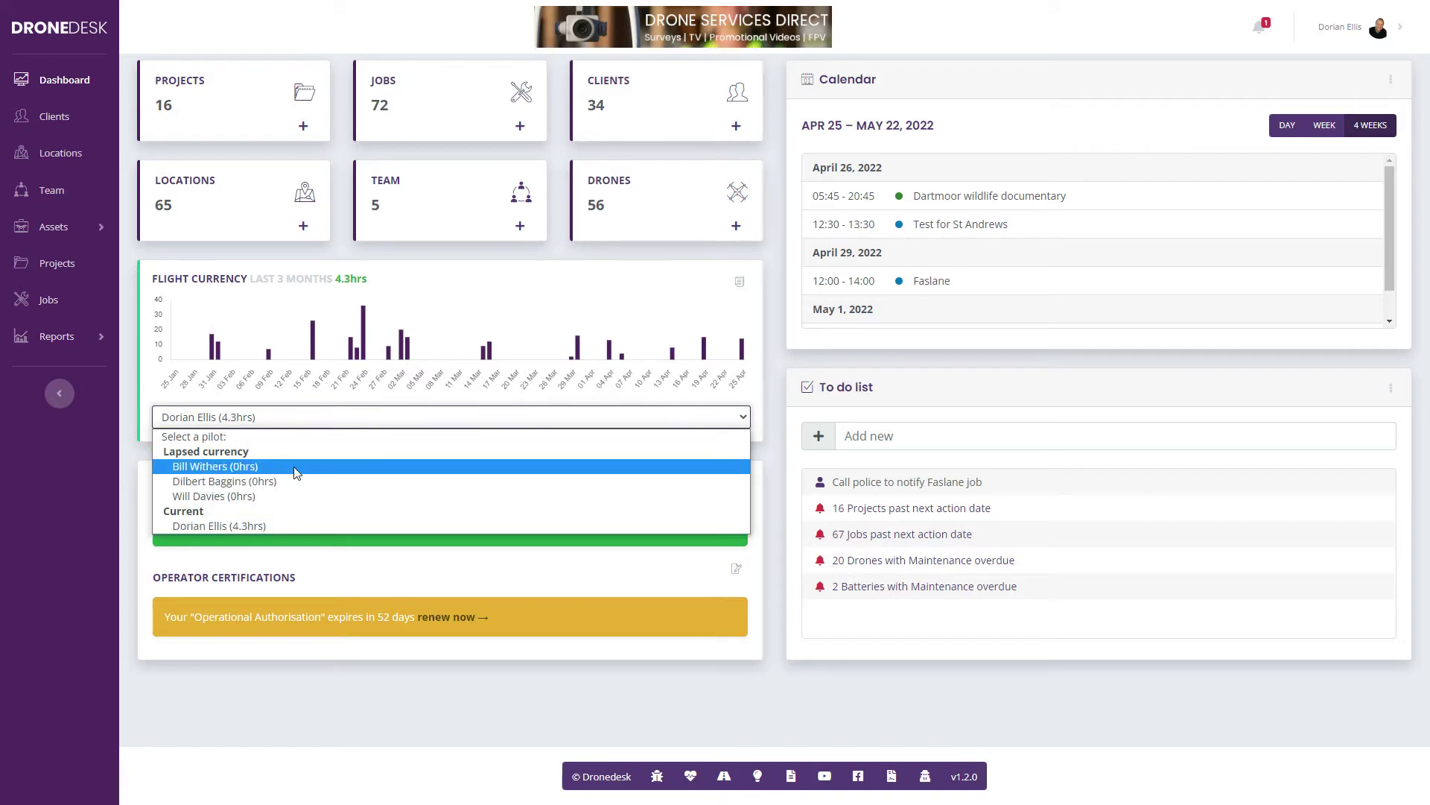
{"action": "left_click", "coordinate": [516, 307]}
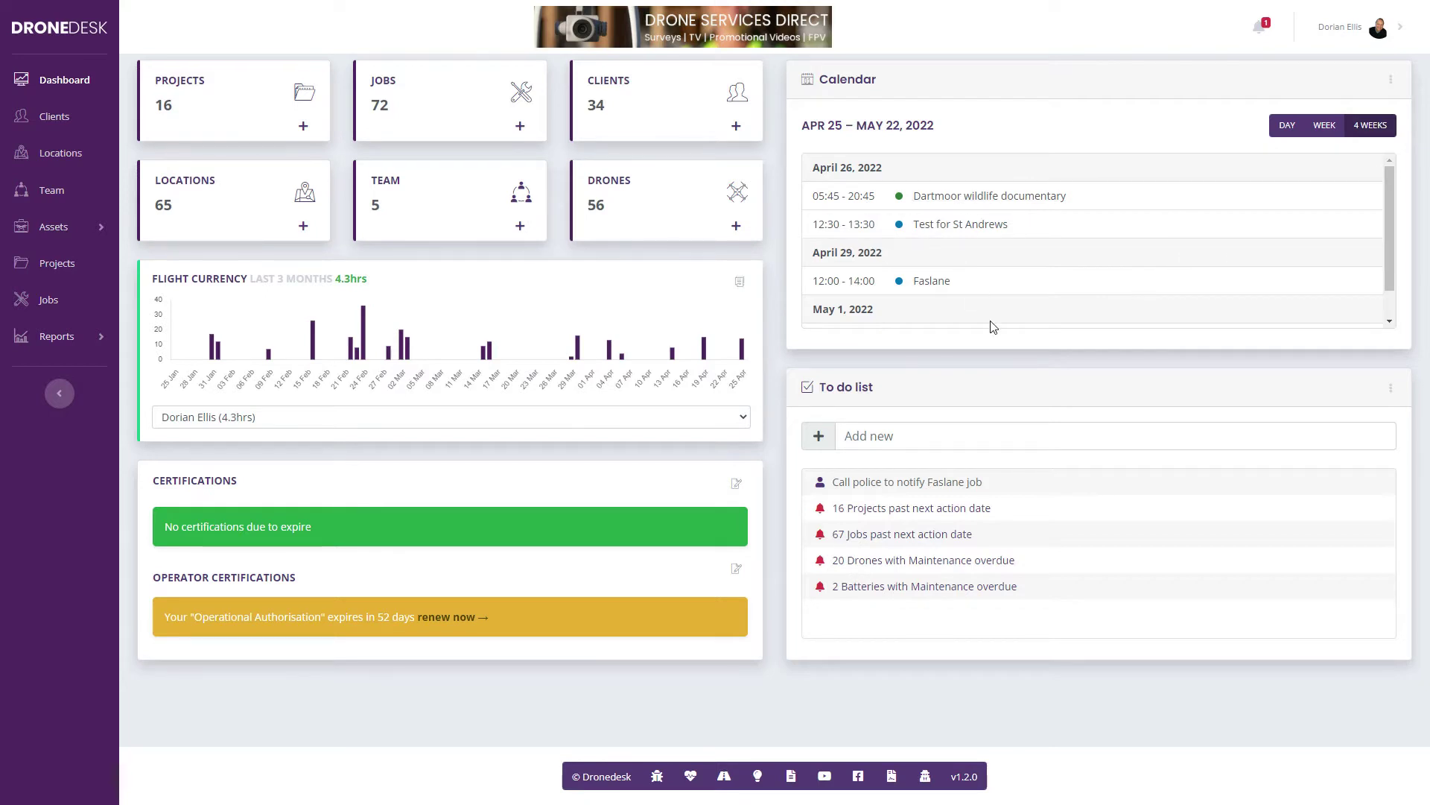
{"action": "mouse_move", "coordinate": [990, 497]}
{"action": "left_click", "coordinate": [905, 436]}
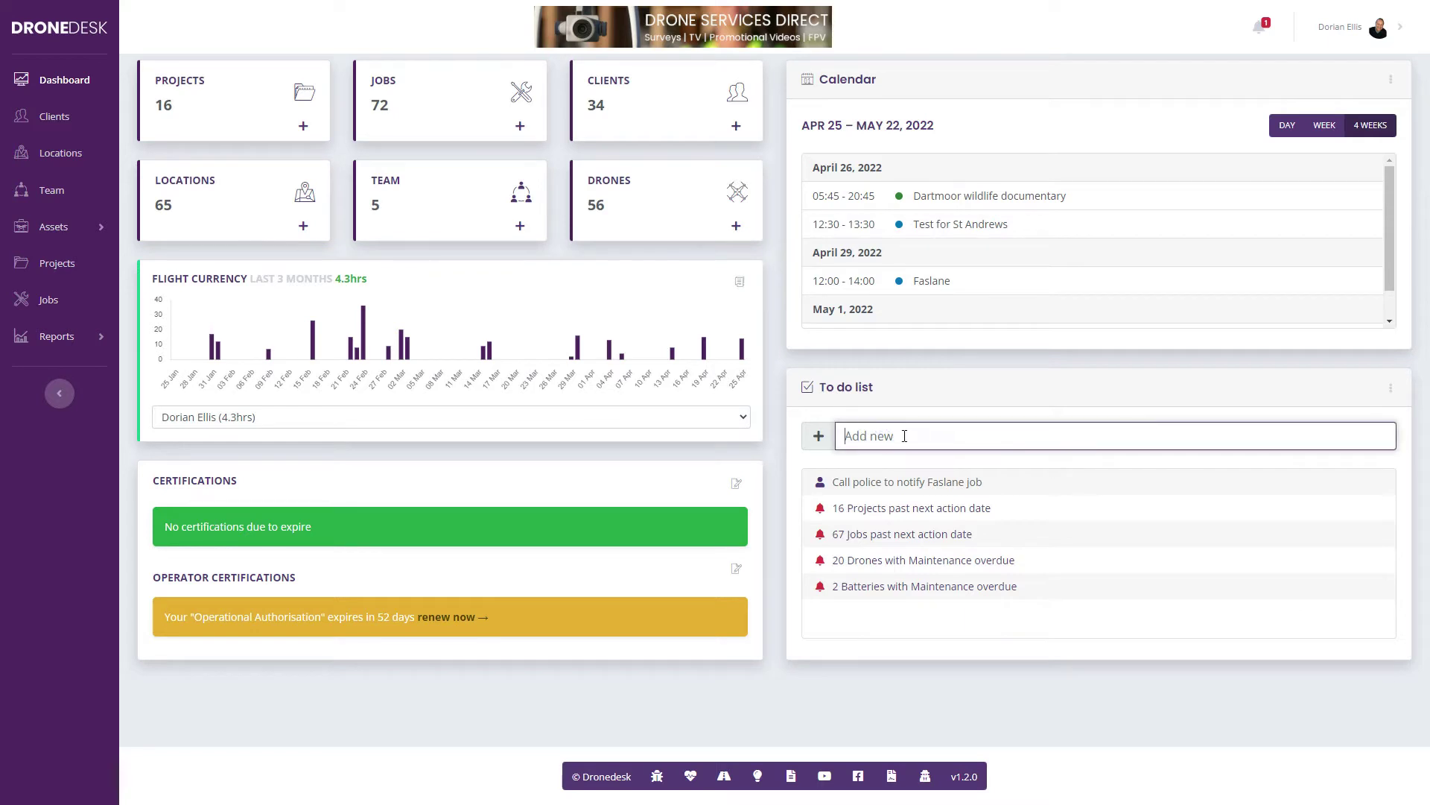
- Expand Assets to show Drones, Batteries, Other and Maintenance, then open the account menu
{"action": "mouse_move", "coordinate": [824, 490]}
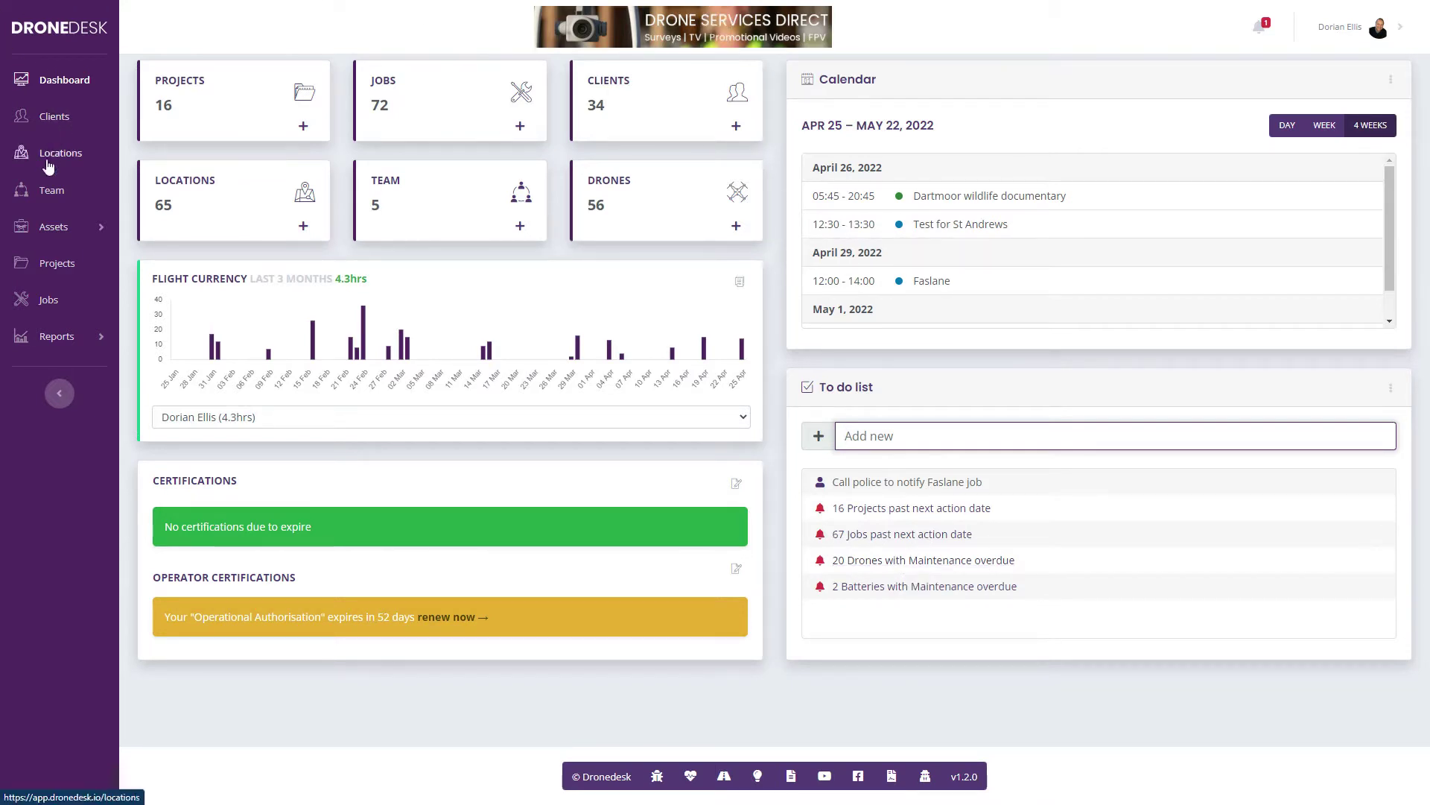
{"action": "left_click", "coordinate": [94, 235]}
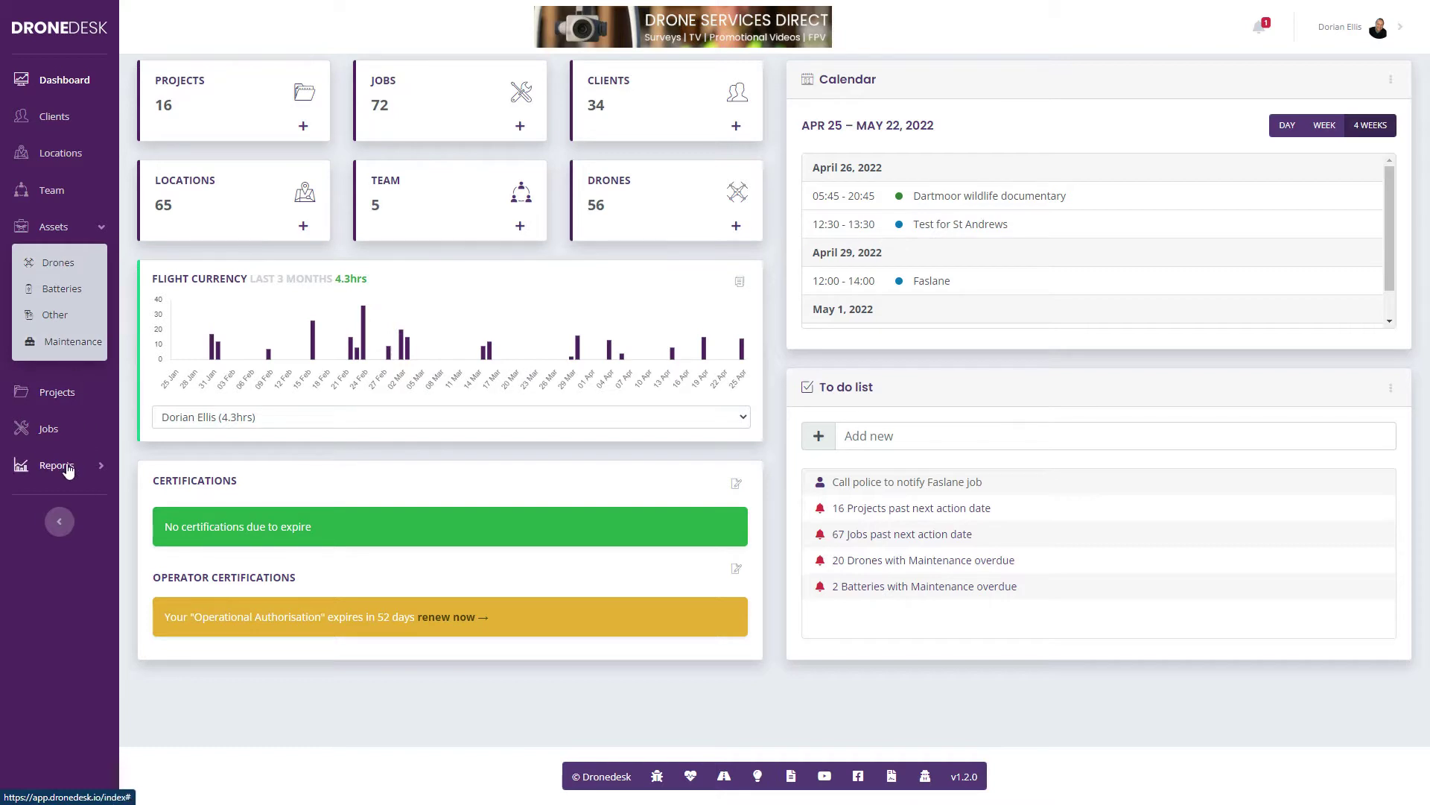
{"action": "left_click", "coordinate": [1356, 30]}
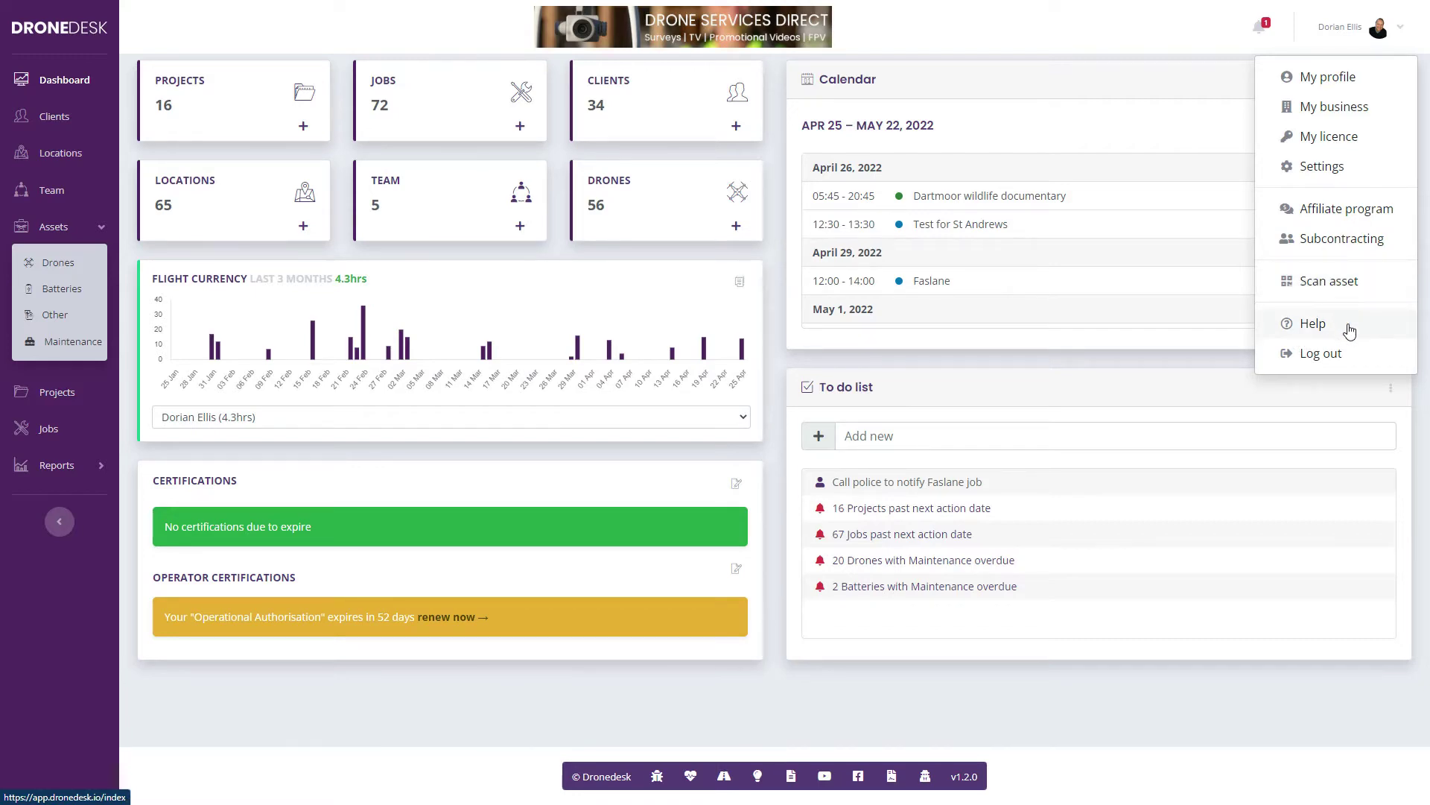
- Watch the Orientation help video, then check and dismiss the notifications panel
{"action": "left_click", "coordinate": [1313, 324]}
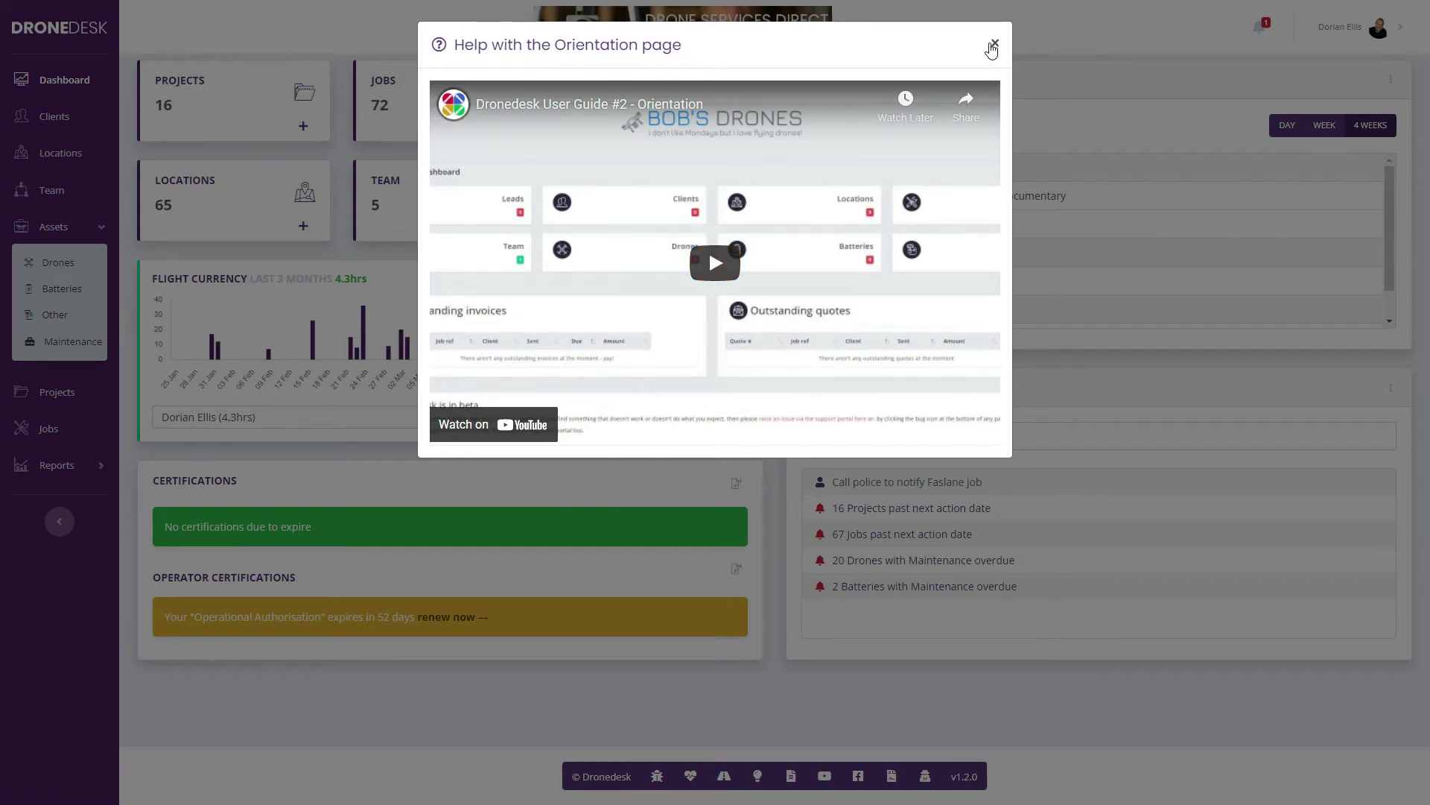
{"action": "left_click", "coordinate": [993, 45]}
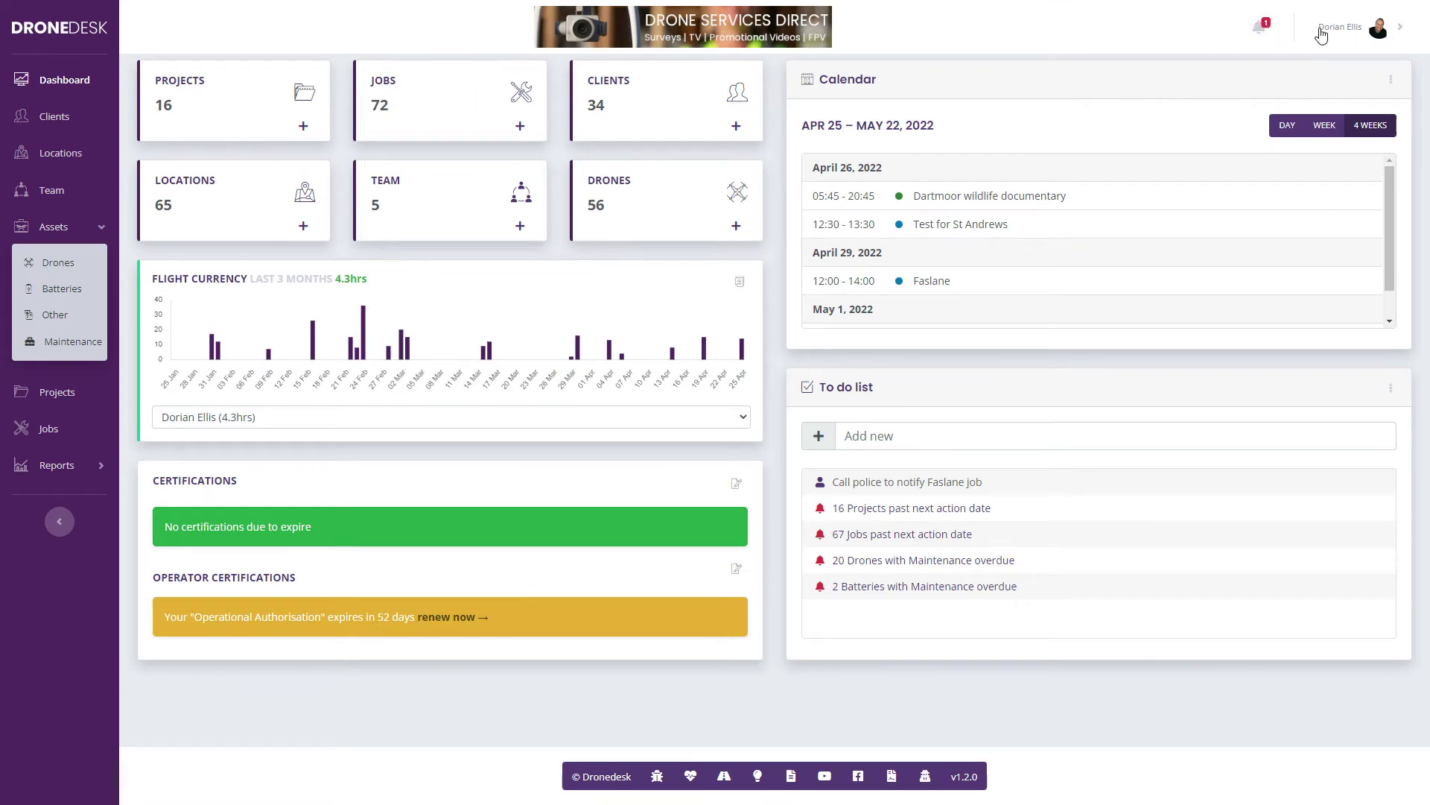
{"action": "left_click", "coordinate": [1260, 29]}
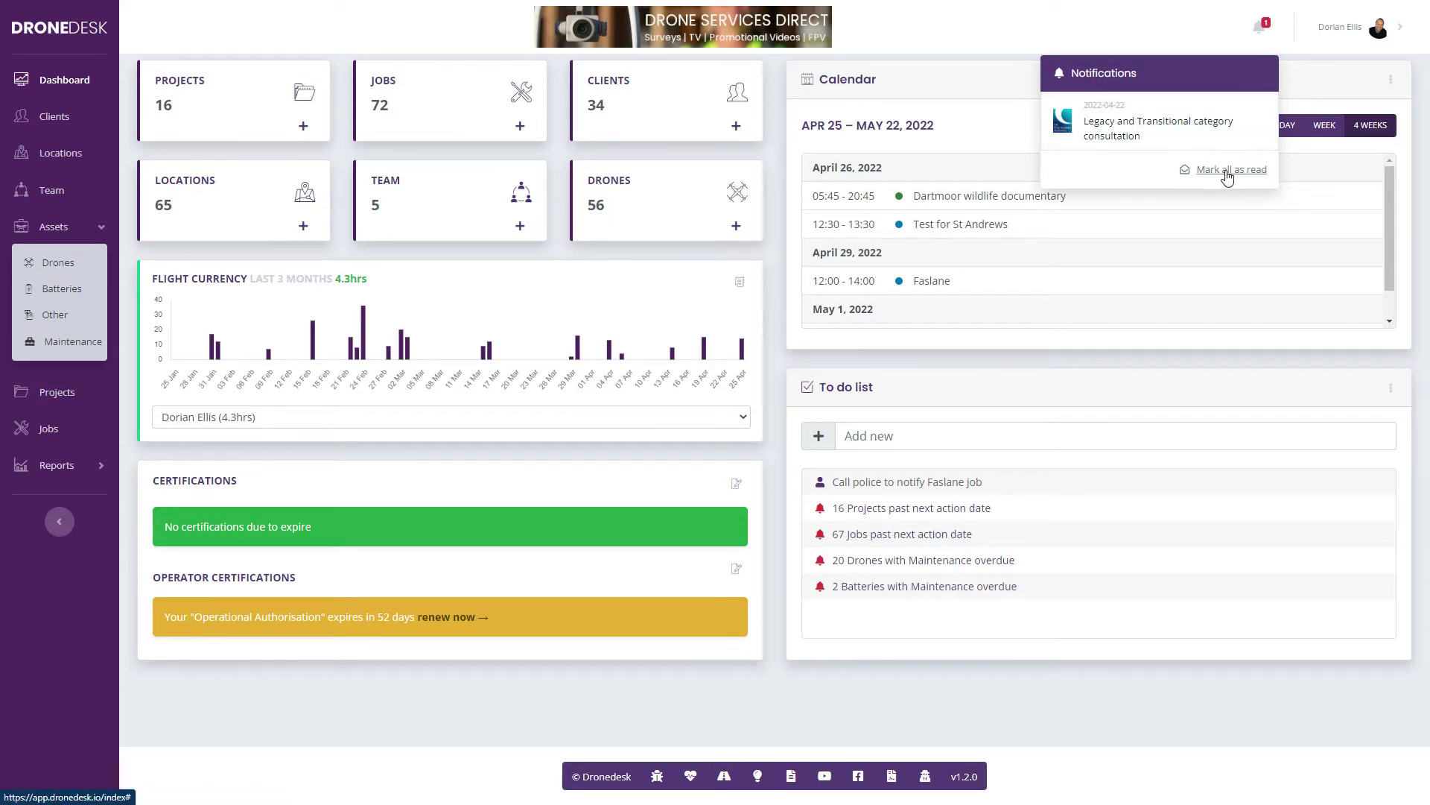
{"action": "left_click", "coordinate": [1192, 45]}
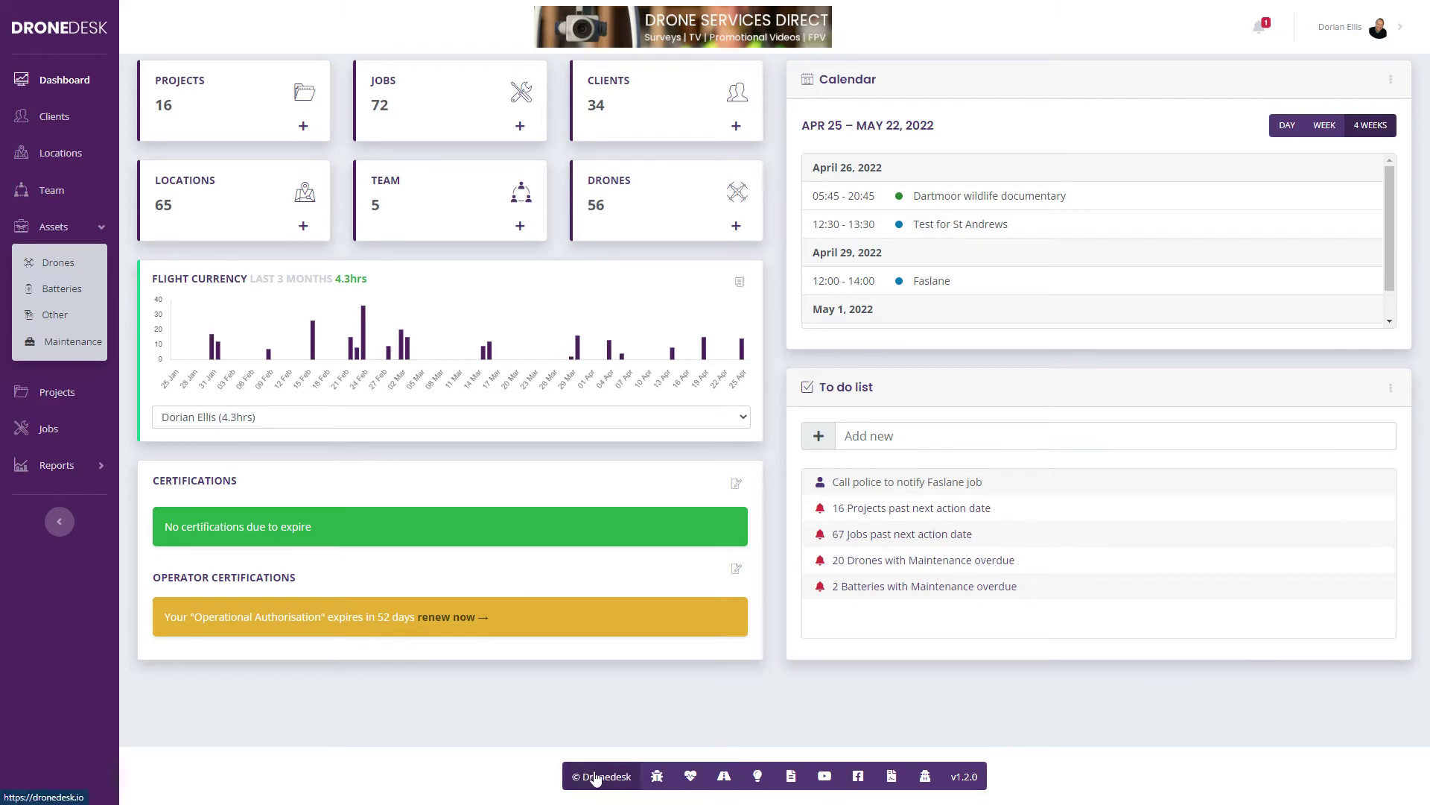
{"action": "left_click", "coordinate": [657, 776]}
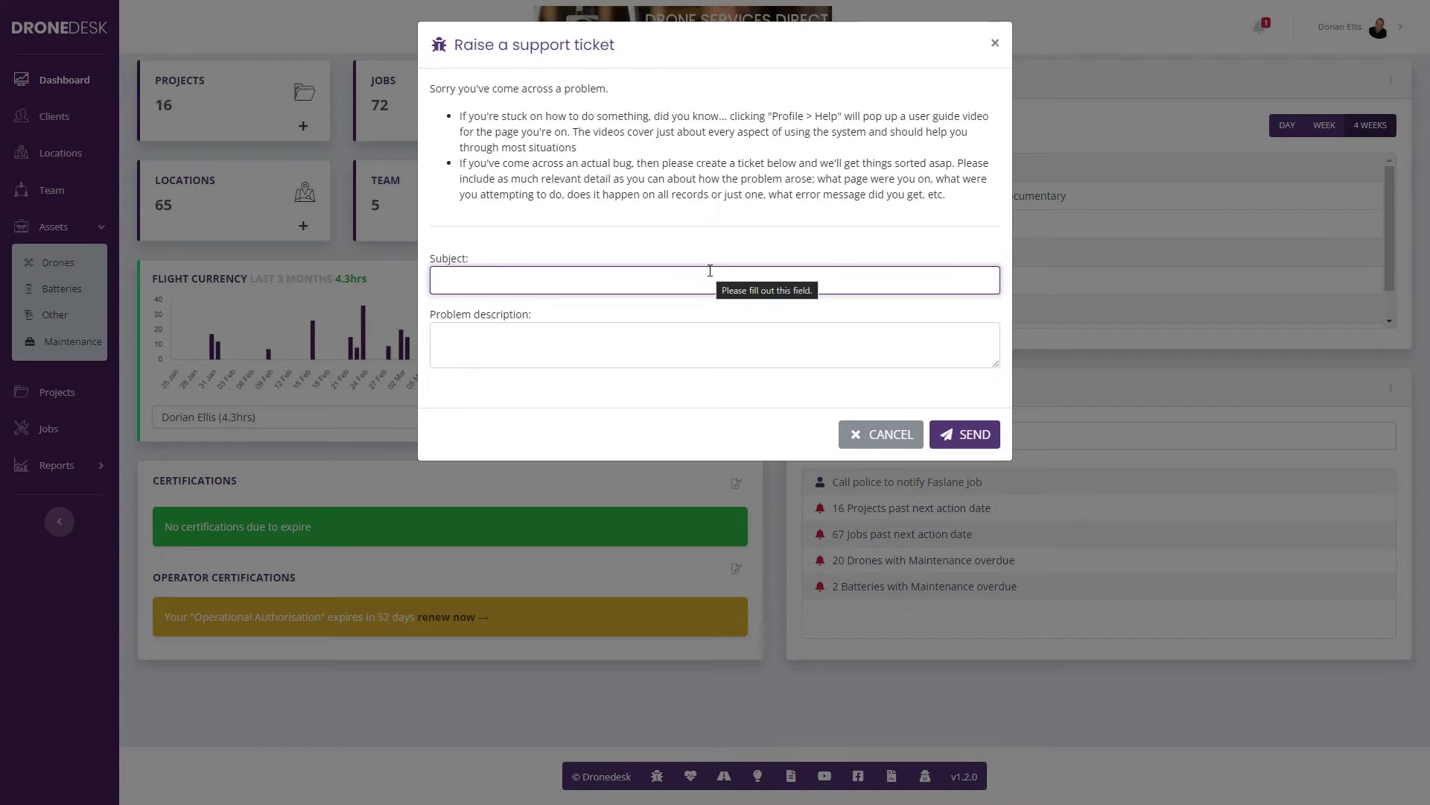
{"action": "left_click", "coordinate": [876, 436]}
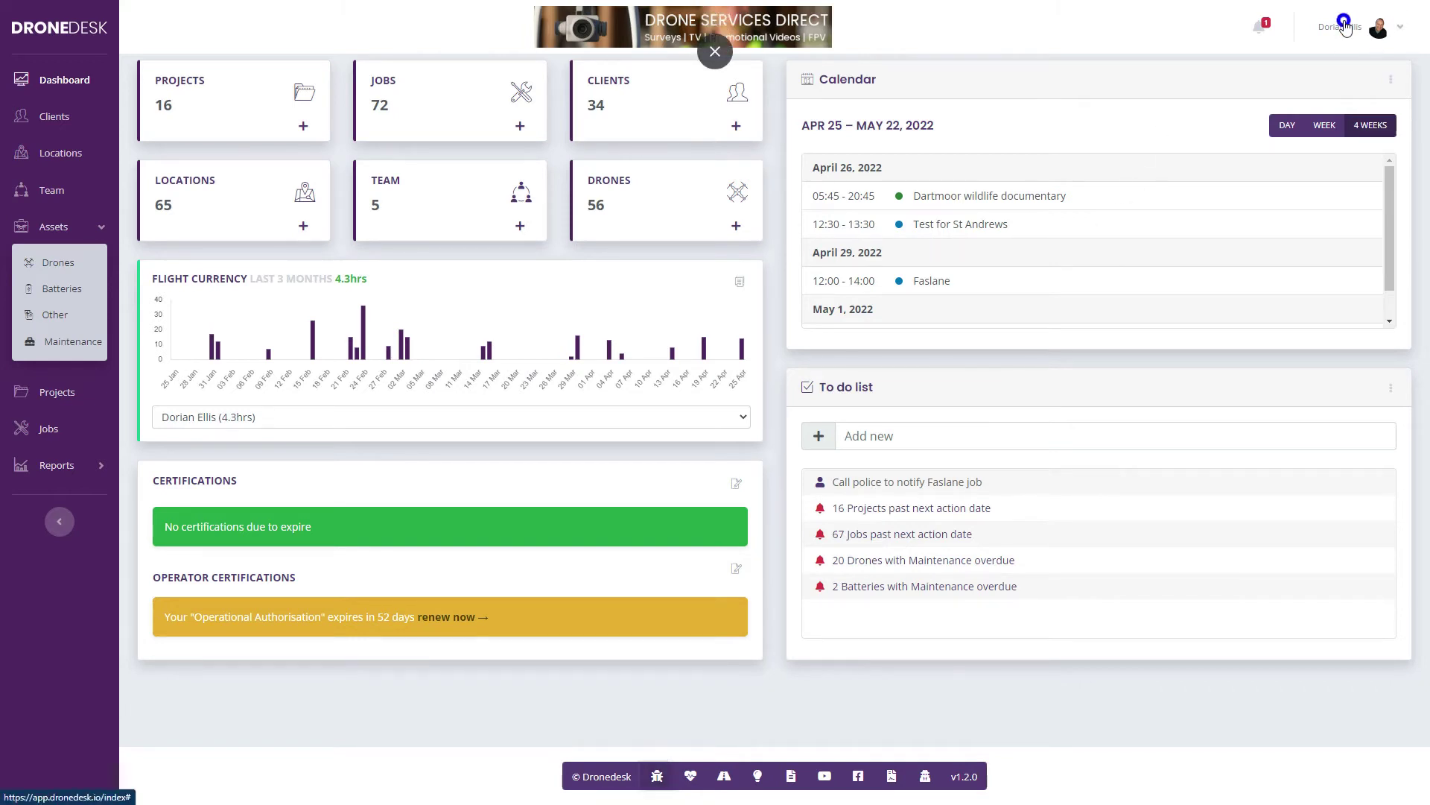
- In Settings, browse Integrations and Google Drive, then download the Leads import template from Data import
{"action": "left_click", "coordinate": [1379, 27]}
{"action": "left_click", "coordinate": [1323, 166]}
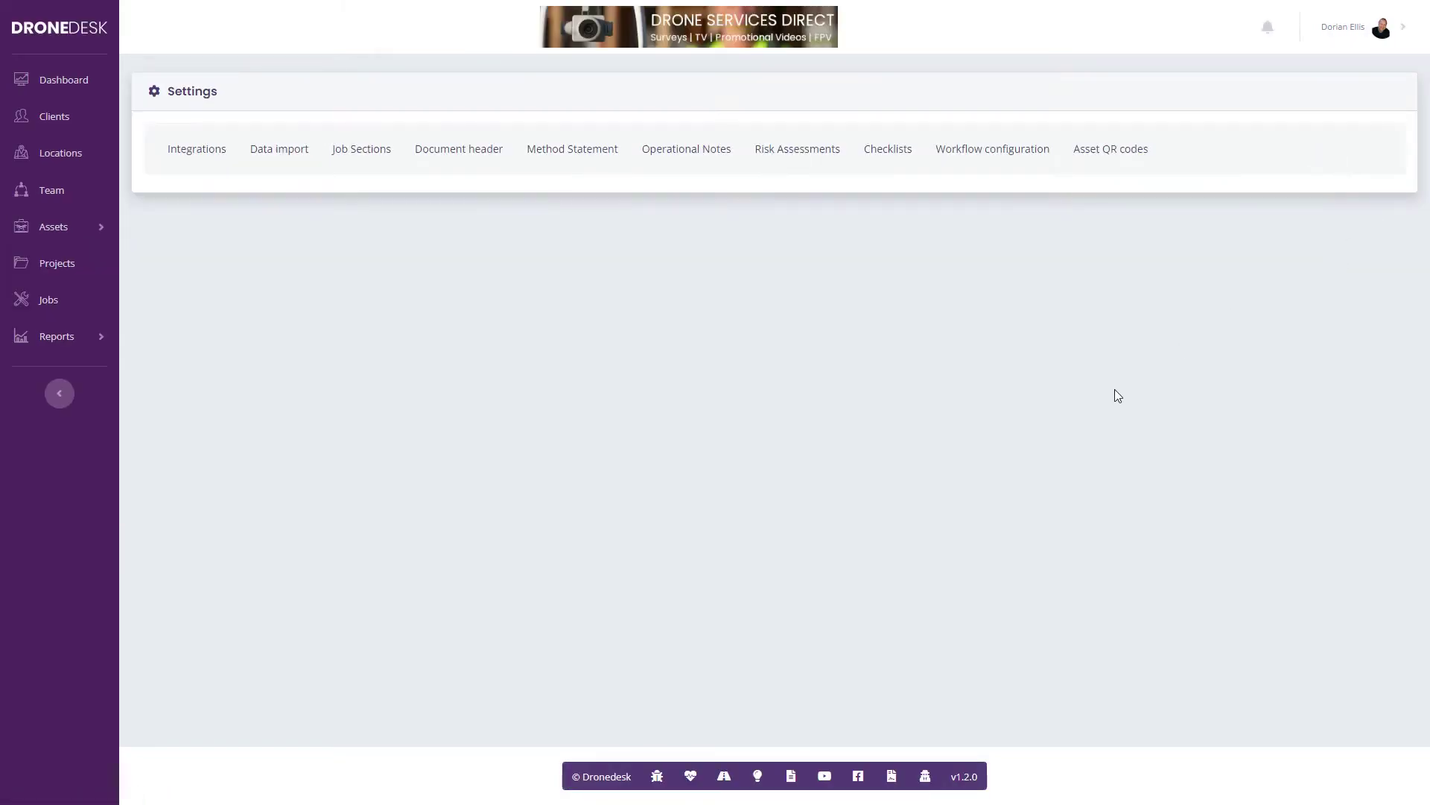
{"action": "left_click", "coordinate": [187, 158]}
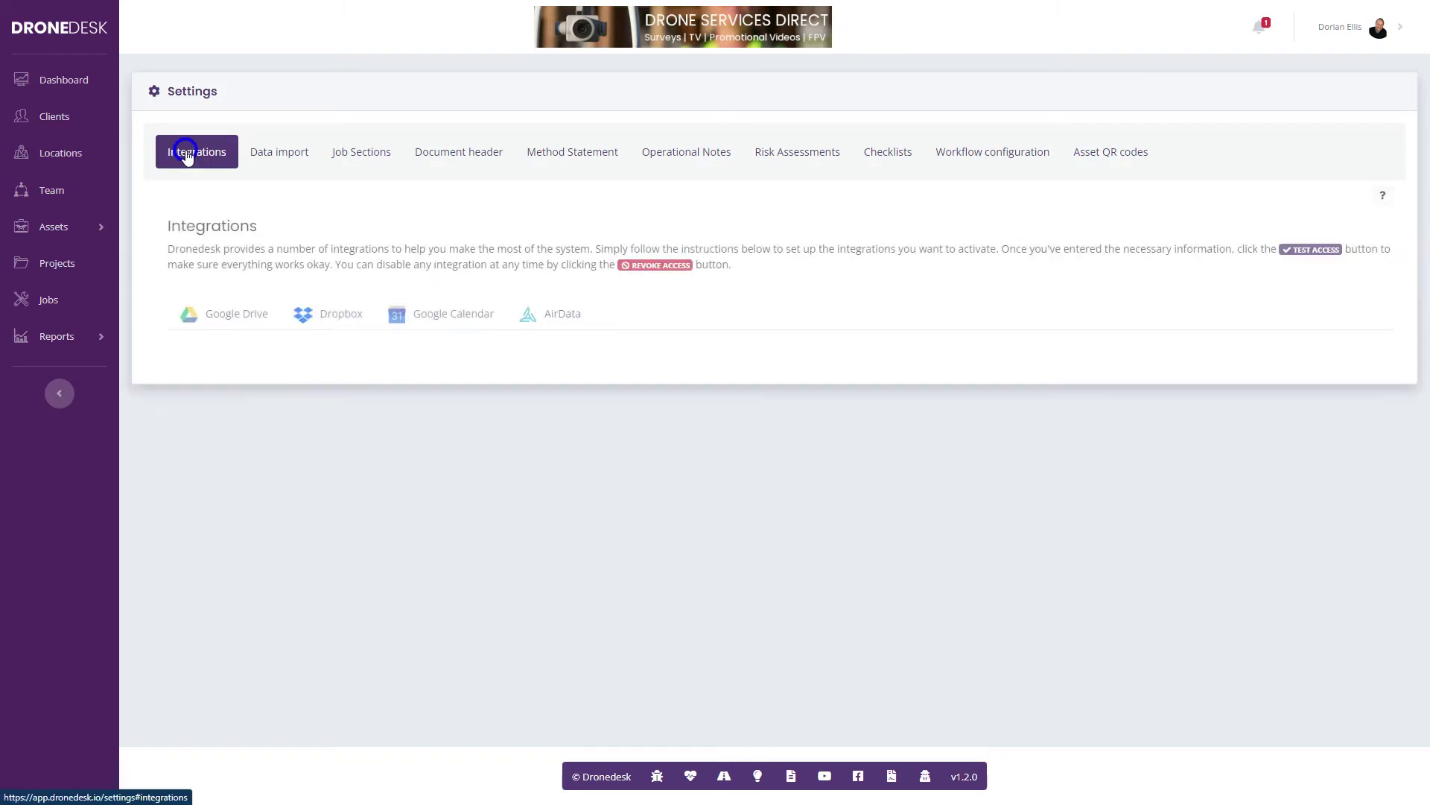
{"action": "left_click", "coordinate": [192, 325]}
{"action": "left_click", "coordinate": [286, 163]}
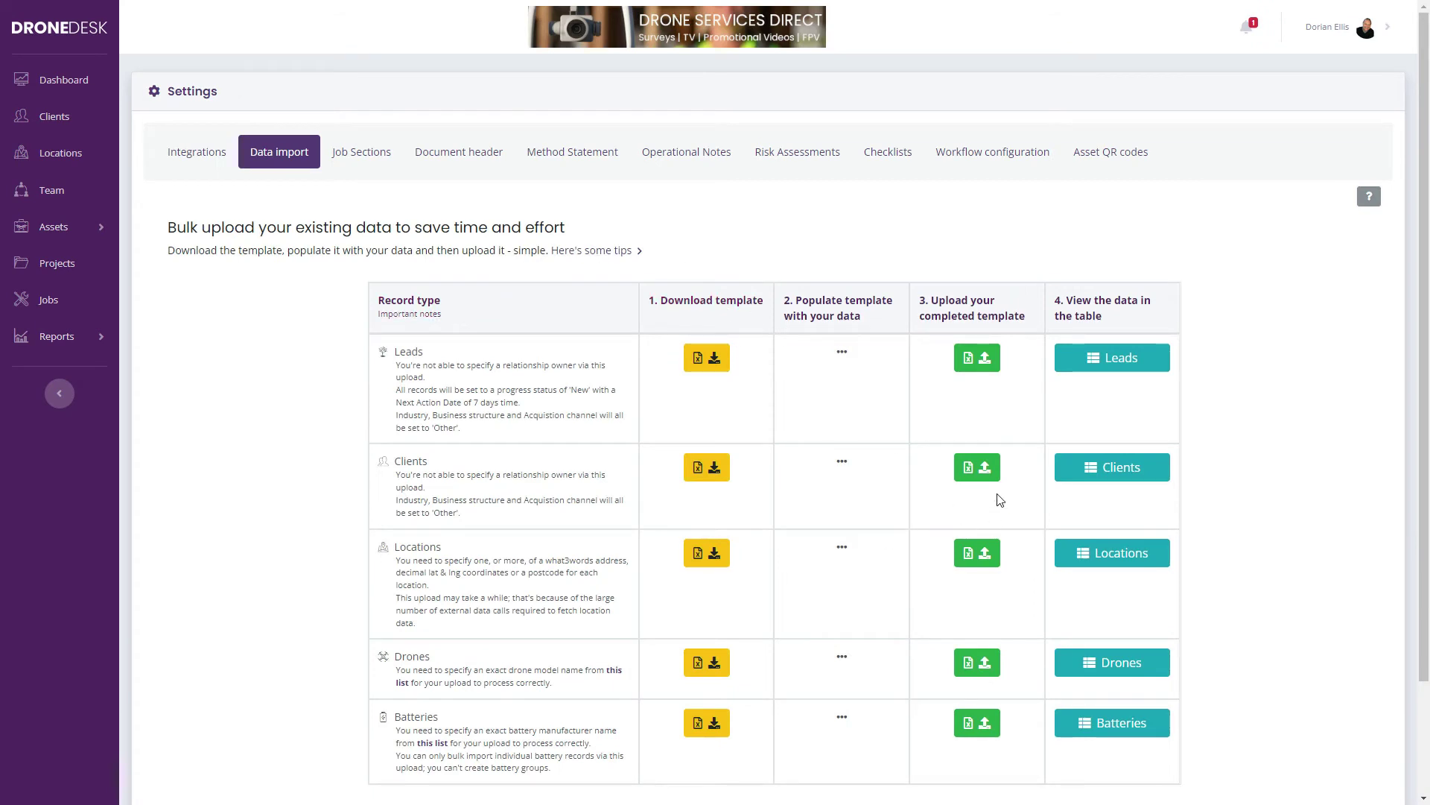
{"action": "left_click", "coordinate": [707, 362]}
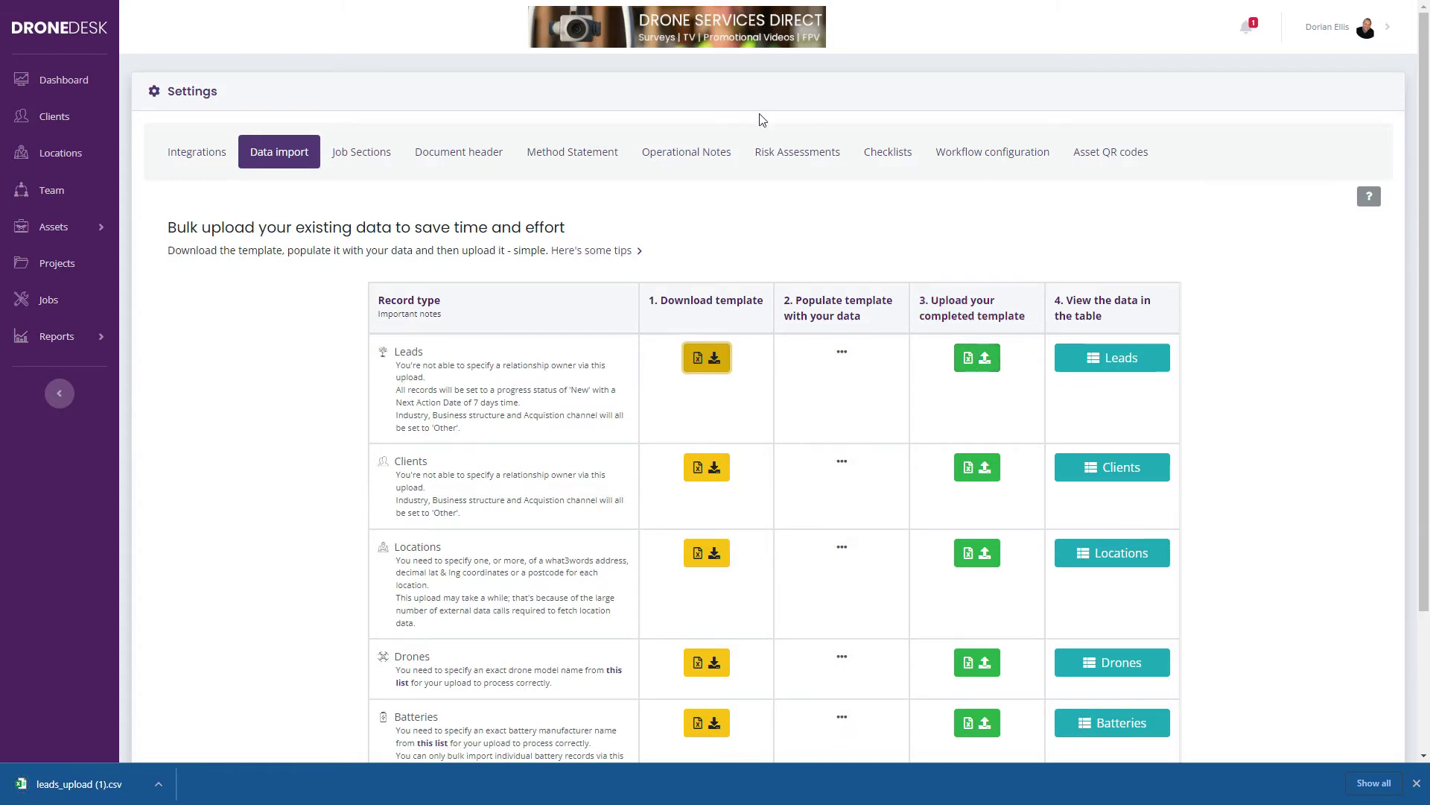
- Review the Job Sections visibility and printing table
{"action": "left_click", "coordinate": [364, 153]}
{"action": "scroll", "coordinate": [345, 342], "scroll_direction": "down", "scroll_amount": 1}
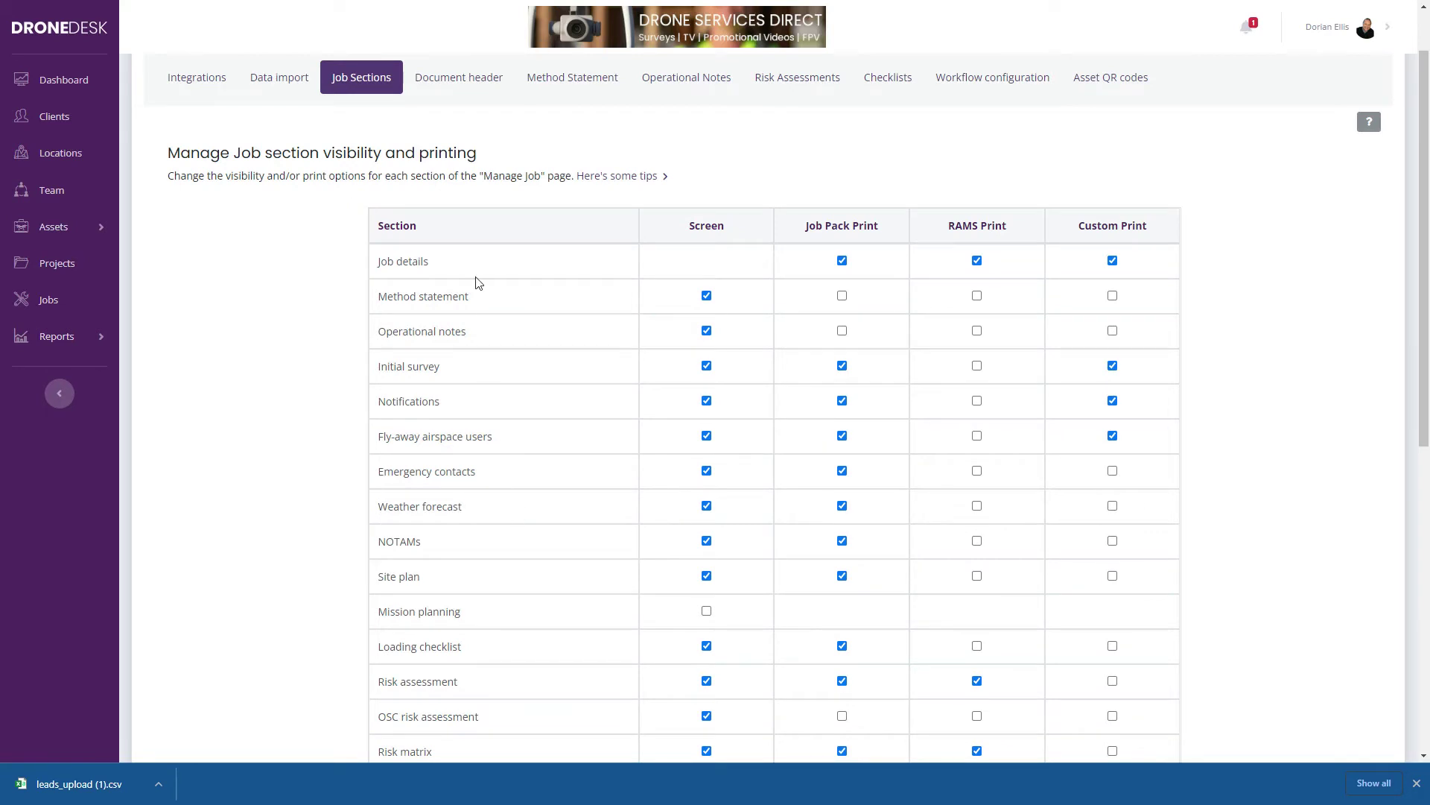
{"action": "scroll", "coordinate": [474, 281], "scroll_direction": "down", "scroll_amount": 4}
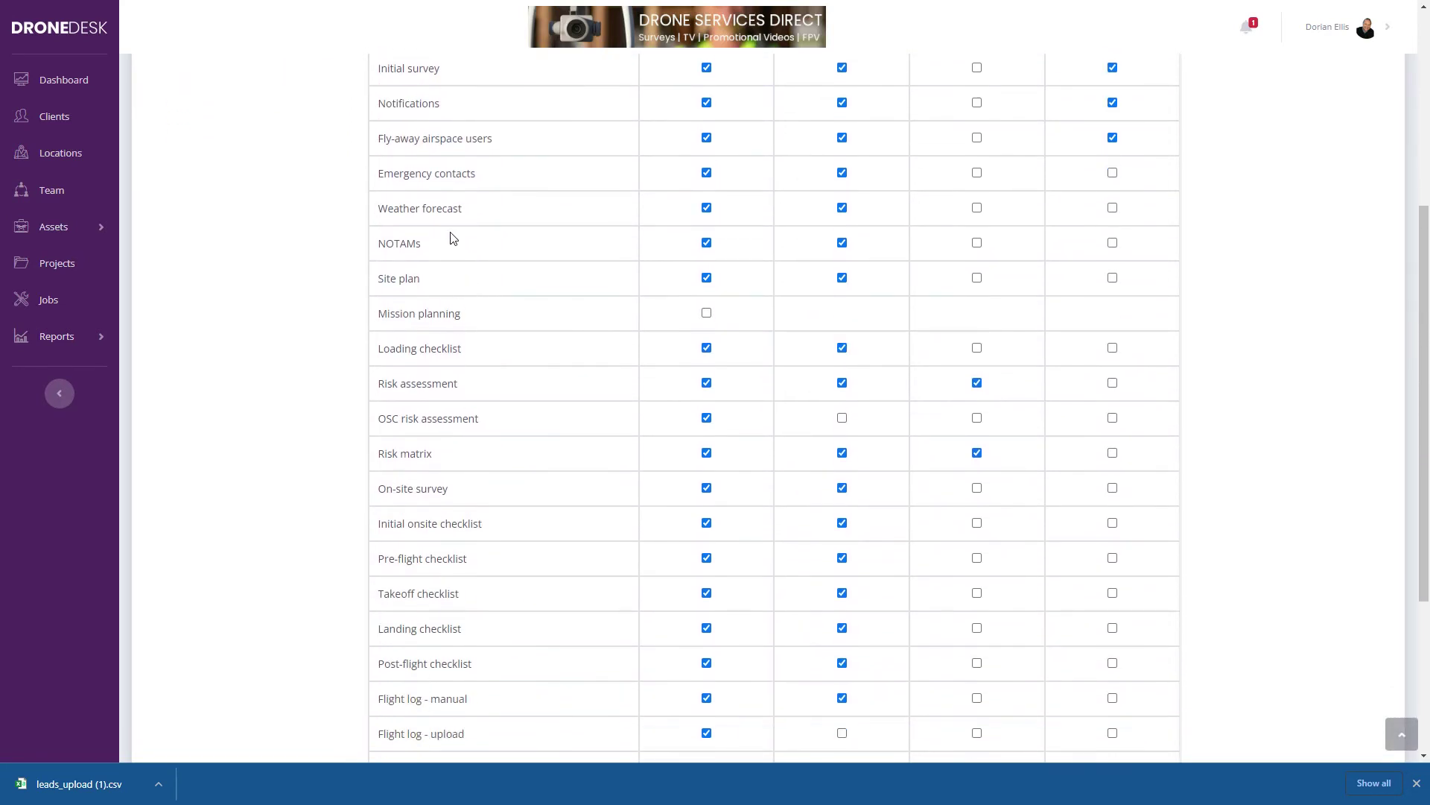
{"action": "scroll", "coordinate": [462, 316], "scroll_direction": "down", "scroll_amount": 3}
{"action": "scroll", "coordinate": [578, 403], "scroll_direction": "up", "scroll_amount": 8}
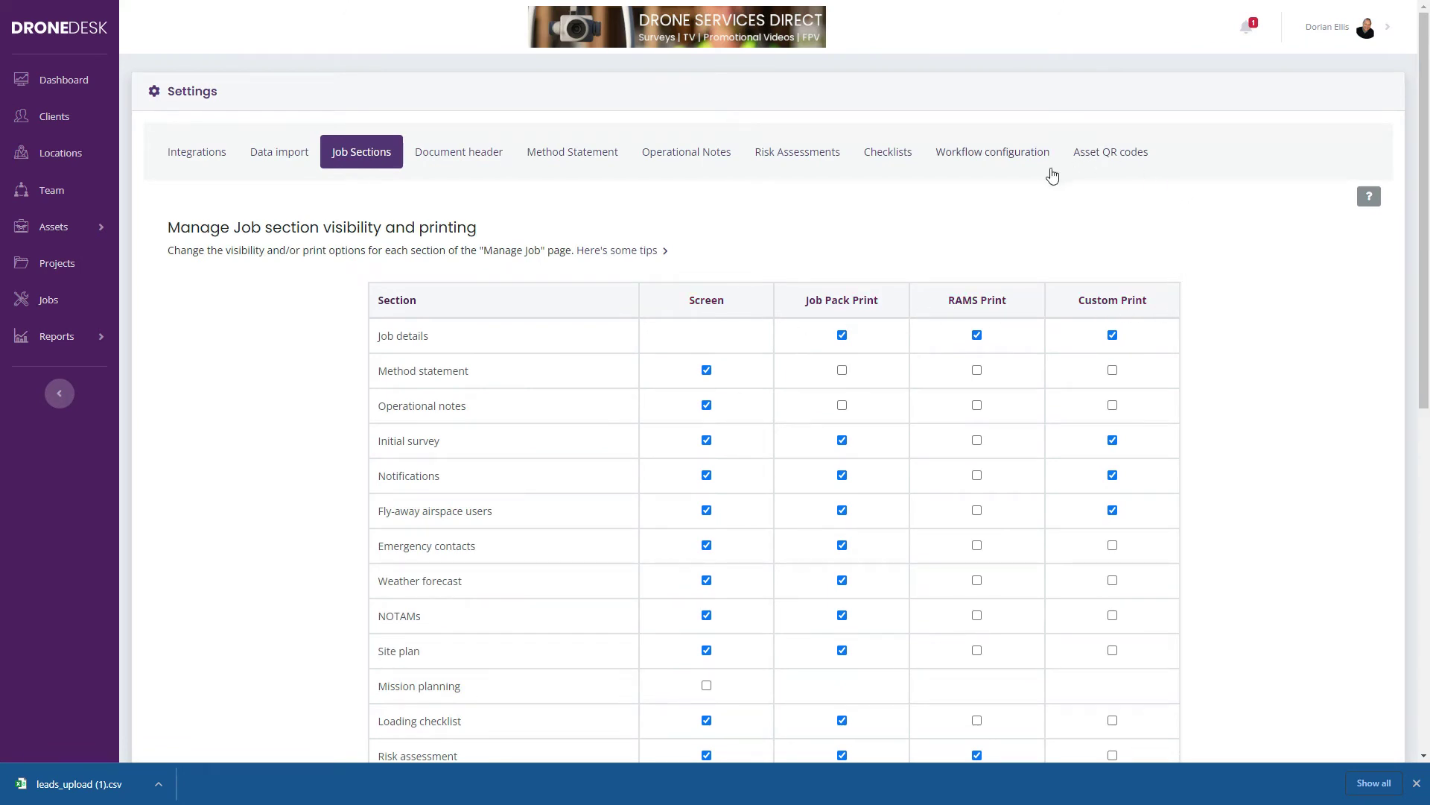
- Scroll through the Document header design, then display the default Method Statement template
{"action": "left_click", "coordinate": [459, 153]}
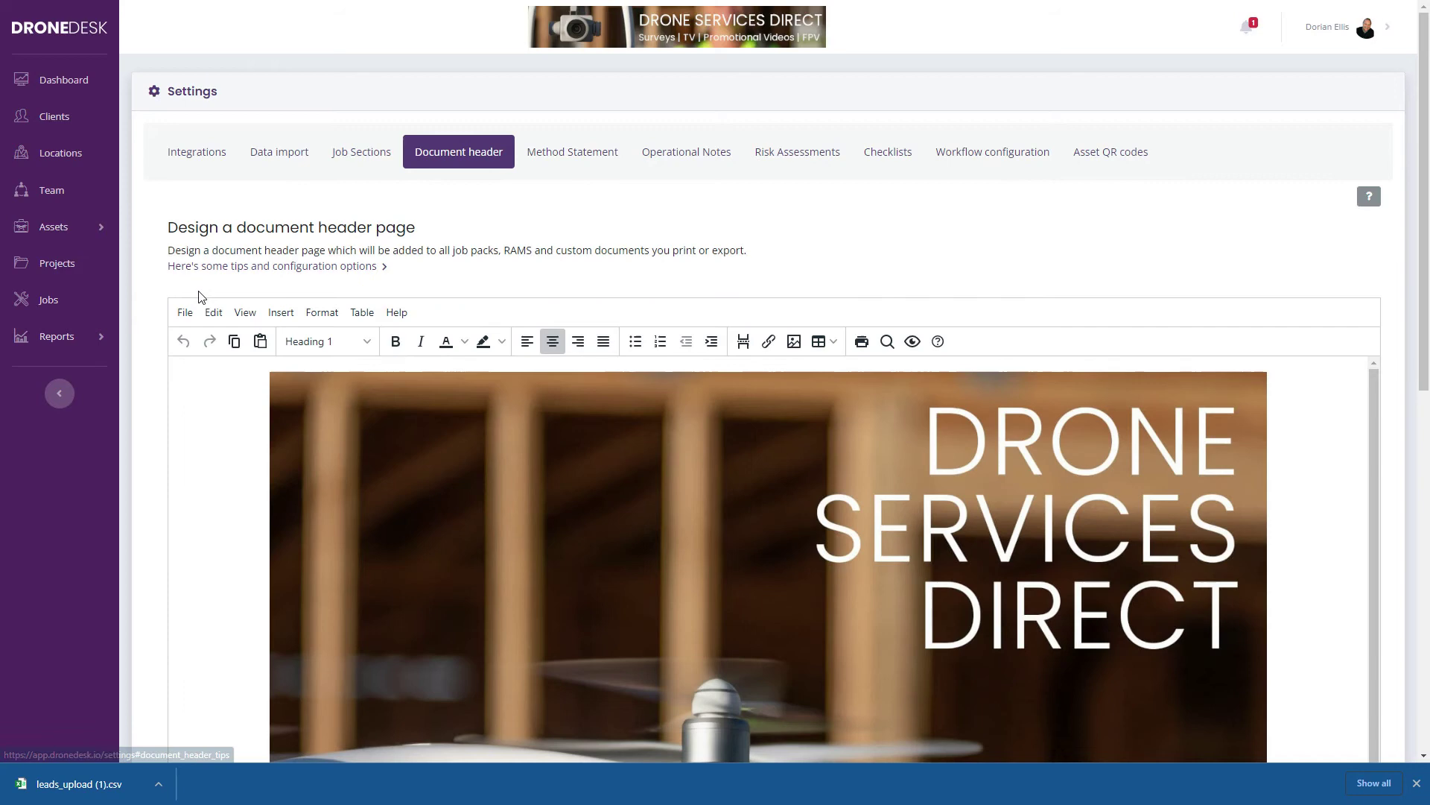
{"action": "scroll", "coordinate": [189, 393], "scroll_direction": "down", "scroll_amount": 15}
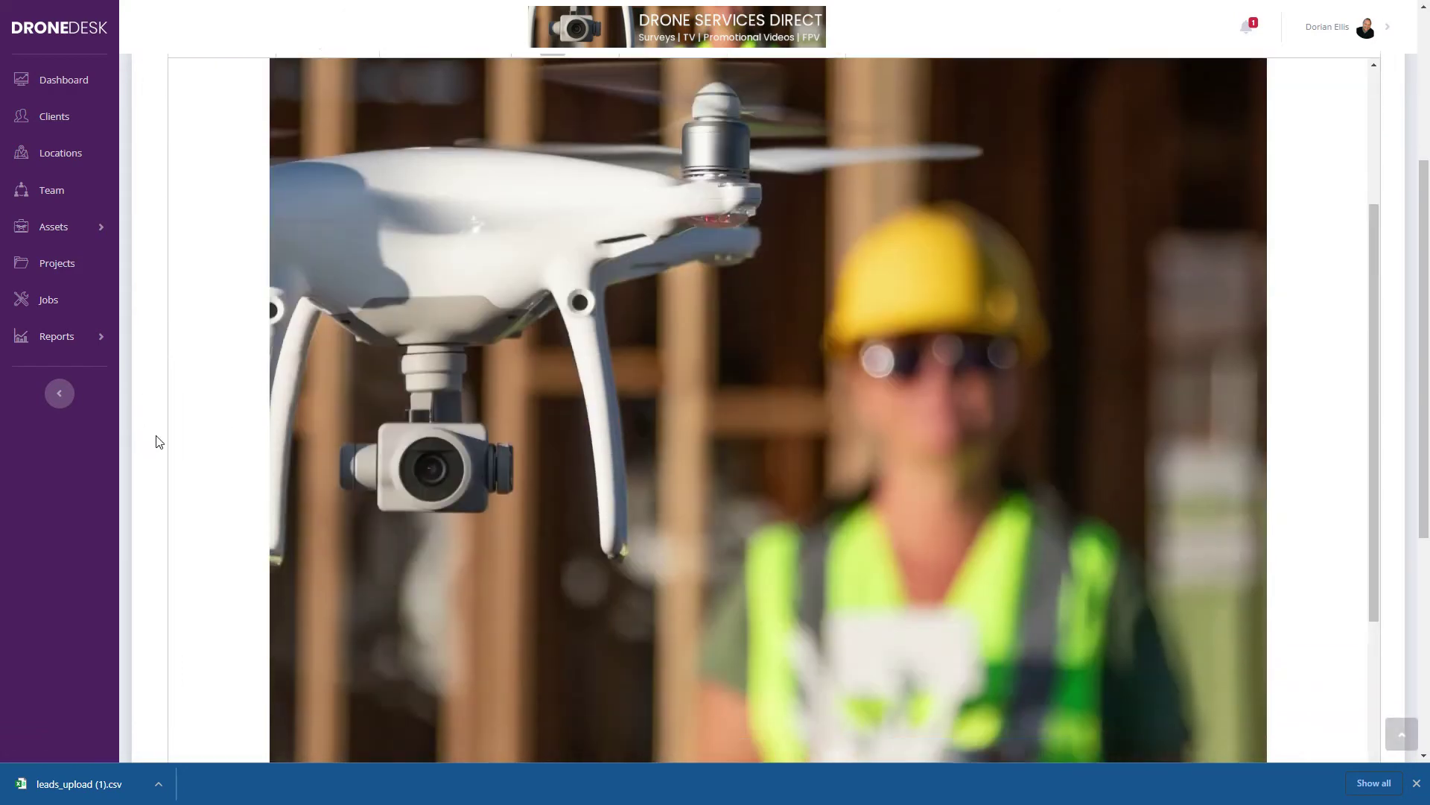
{"action": "scroll", "coordinate": [159, 442], "scroll_direction": "down", "scroll_amount": 2}
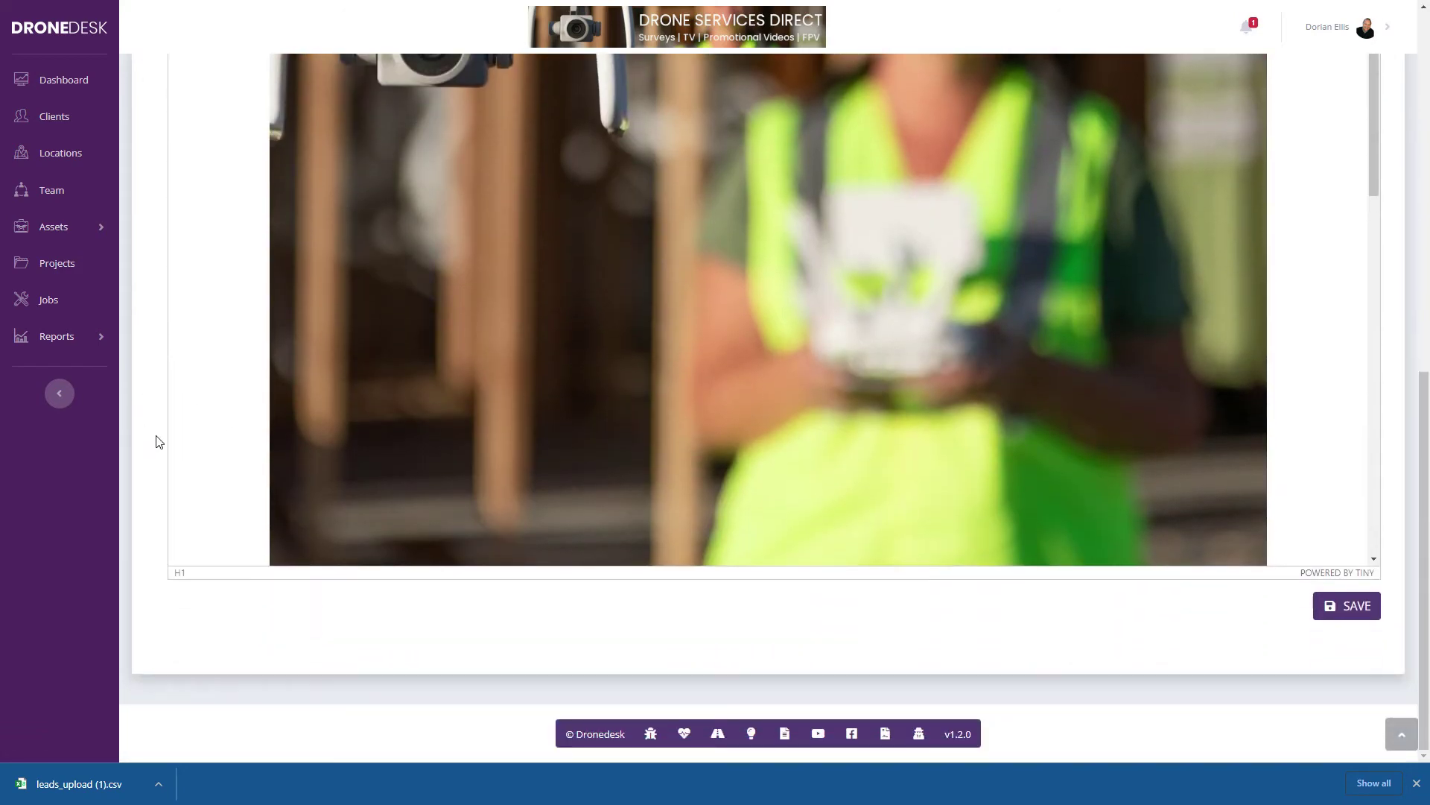
{"action": "scroll", "coordinate": [159, 421], "scroll_direction": "up", "scroll_amount": 6}
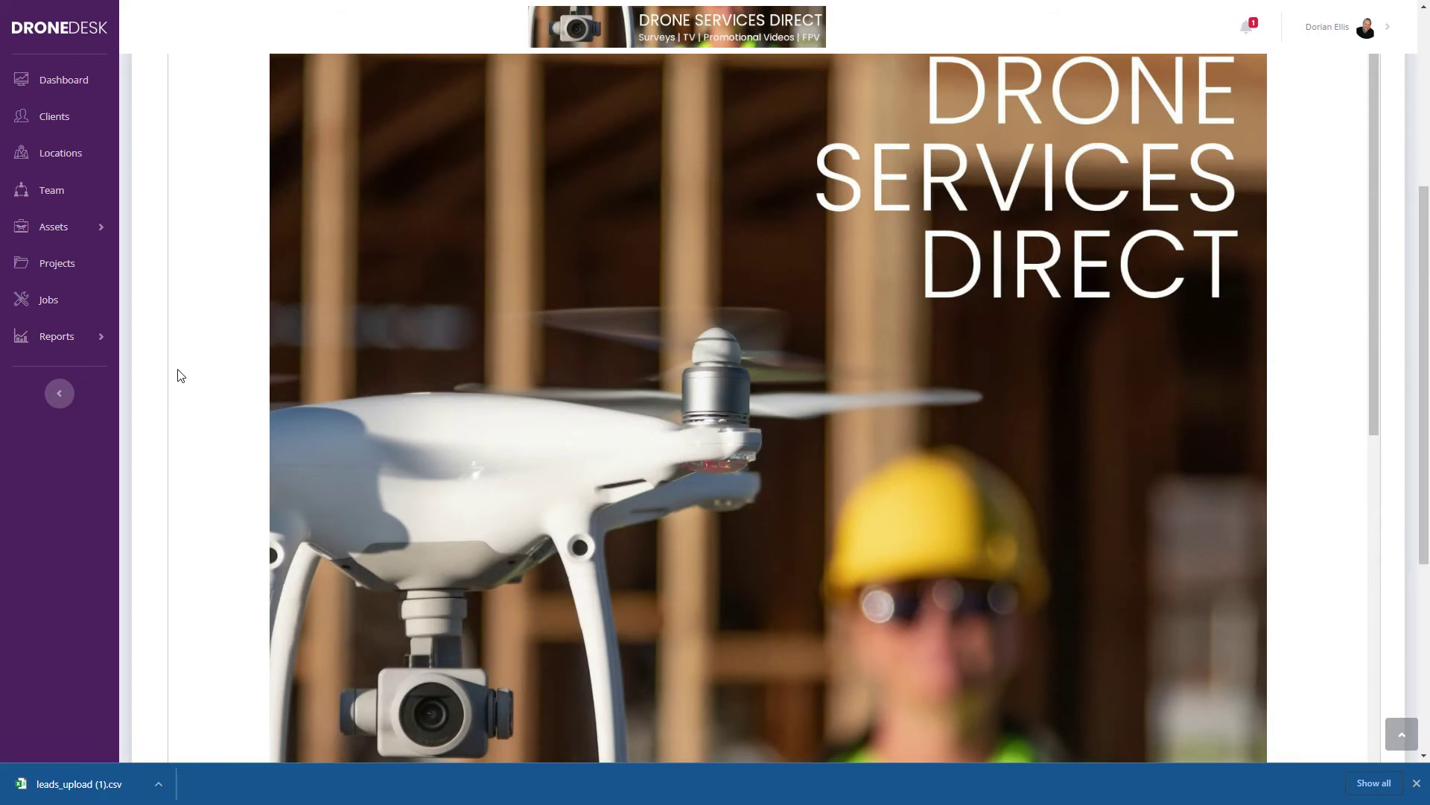
{"action": "scroll", "coordinate": [180, 375], "scroll_direction": "up", "scroll_amount": 5}
{"action": "left_click", "coordinate": [573, 153]}
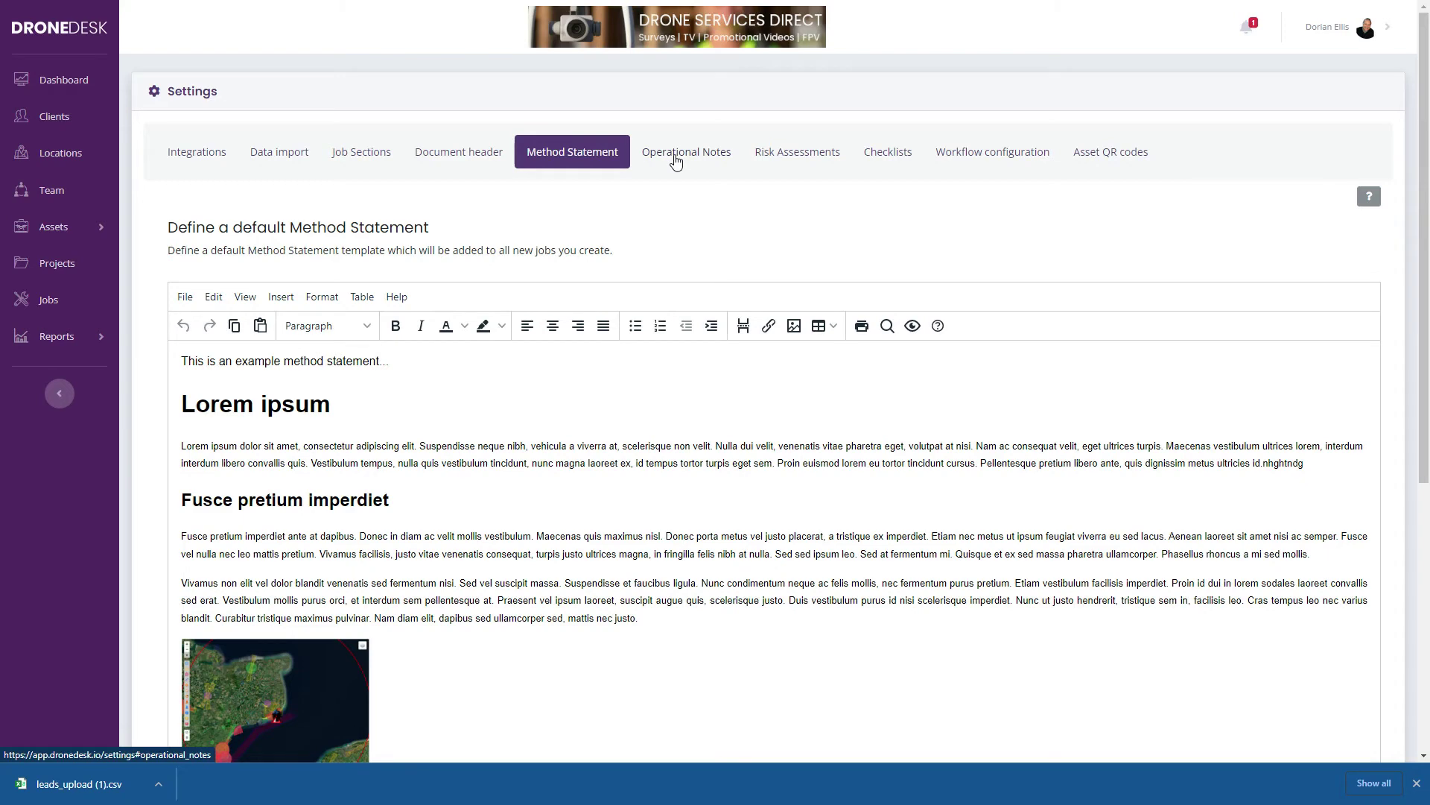
- Glance at Operational Notes, then compare the OSC and Standard risk assessment tables
{"action": "left_click", "coordinate": [676, 156]}
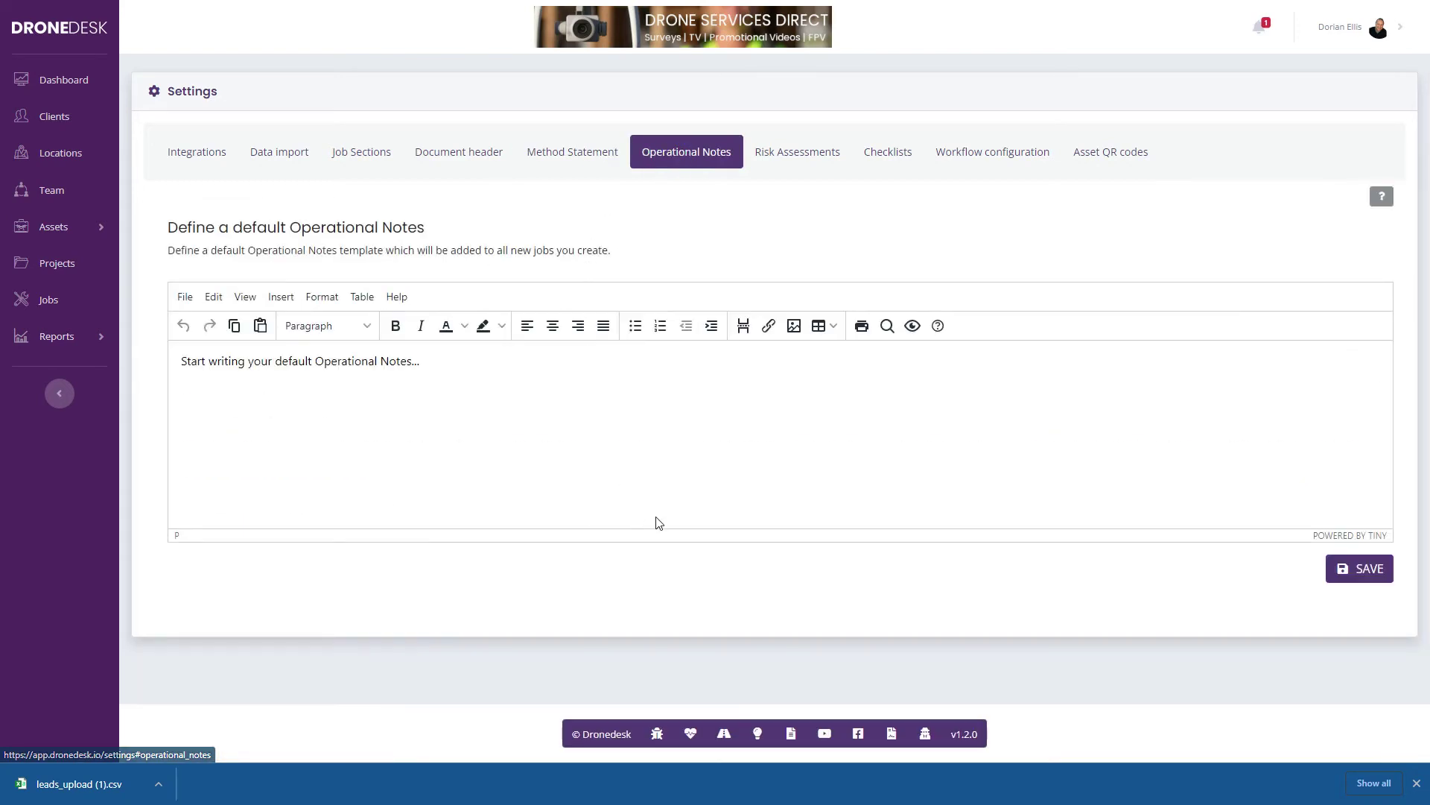
{"action": "left_click", "coordinate": [814, 152]}
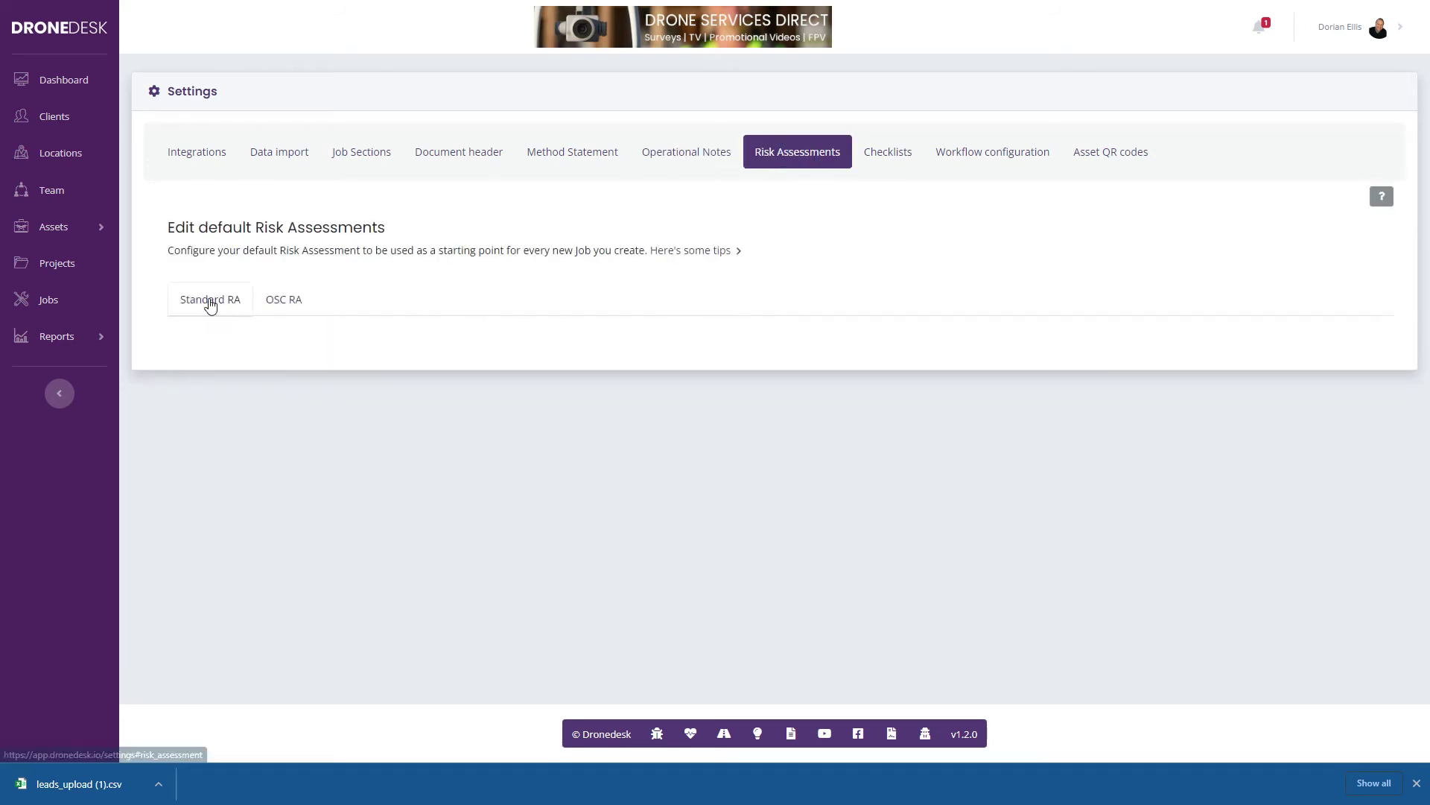
{"action": "left_click", "coordinate": [210, 302]}
{"action": "left_click", "coordinate": [285, 302]}
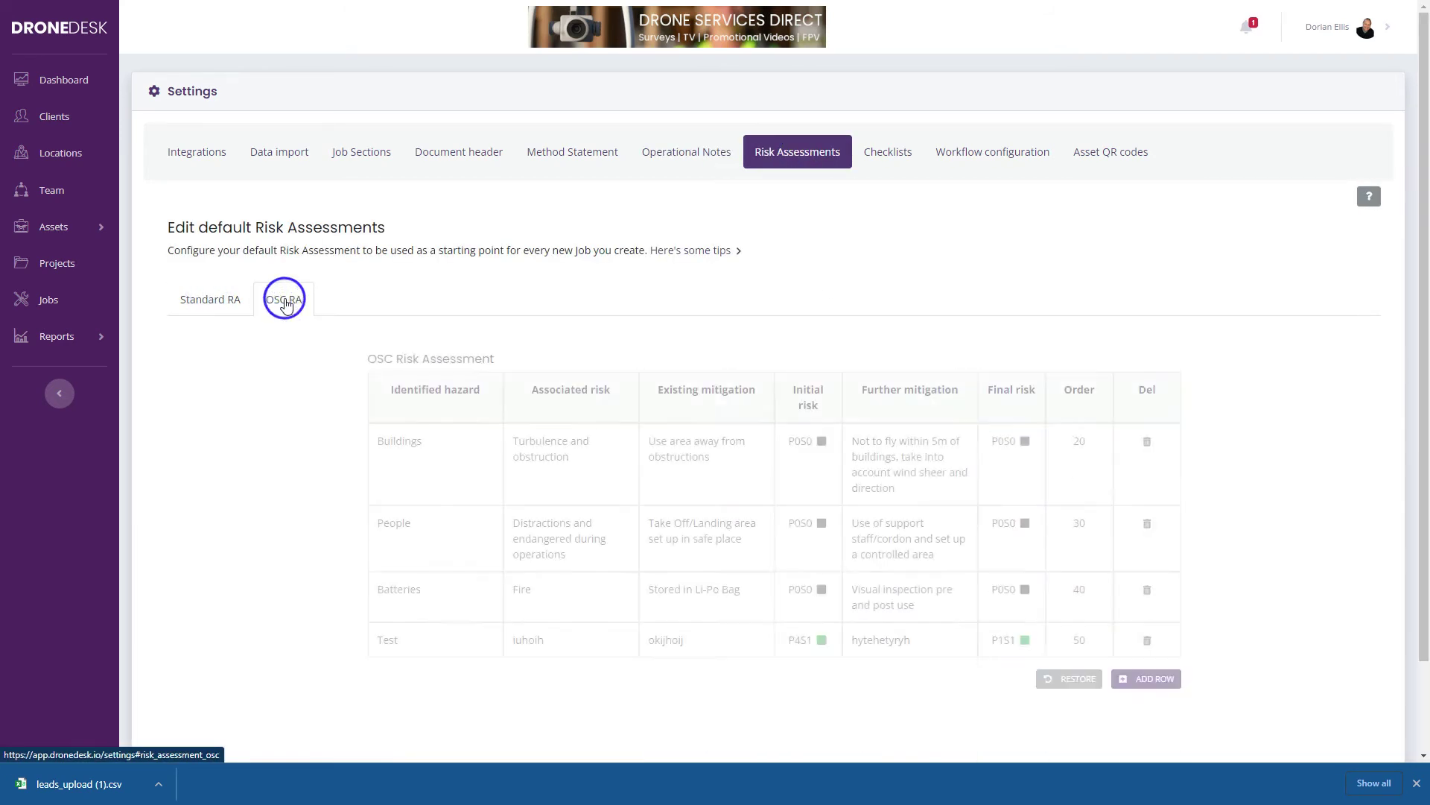
{"action": "left_click", "coordinate": [212, 301]}
{"action": "scroll", "coordinate": [768, 296], "scroll_direction": "down", "scroll_amount": 3}
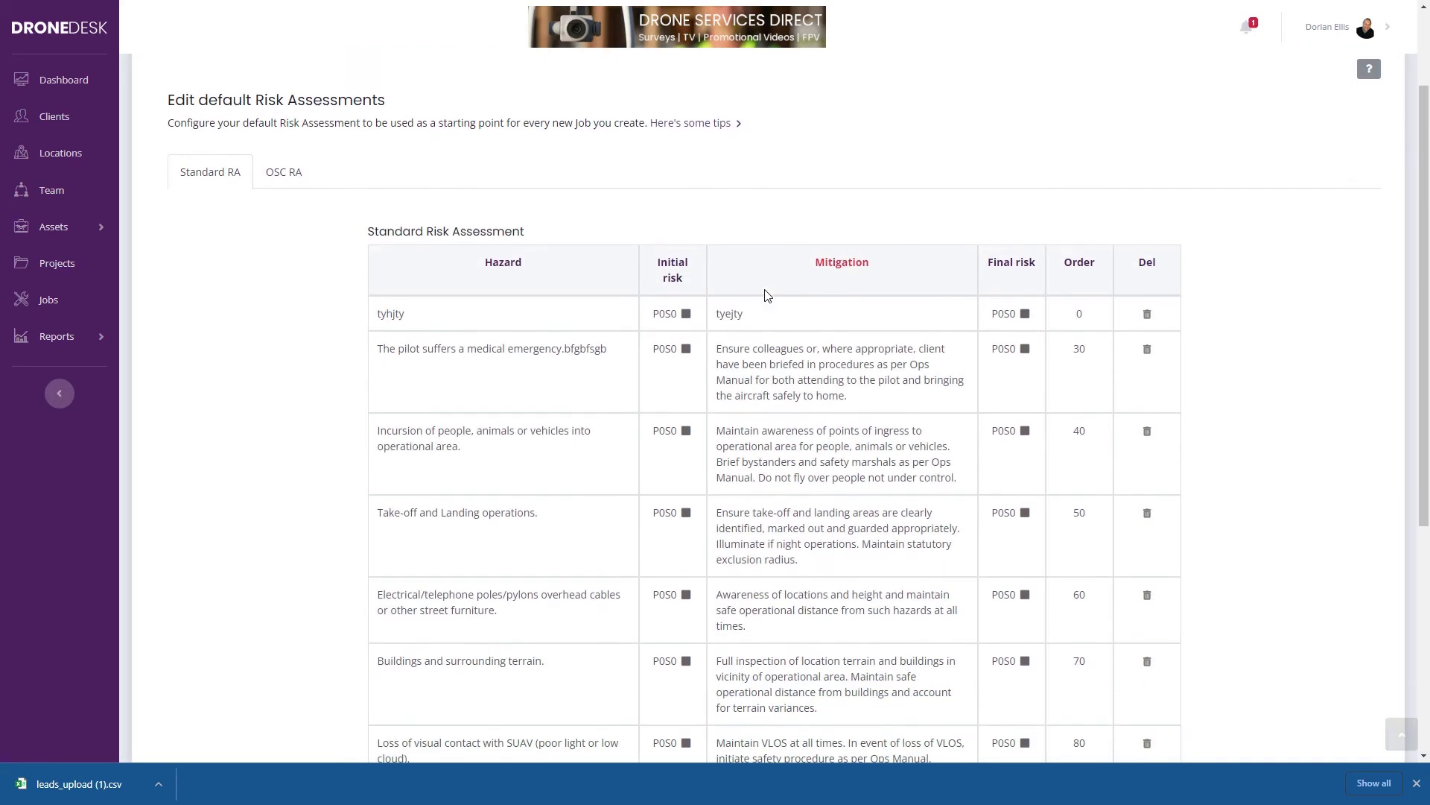
- Delete the tyhjty and pilot medical emergency hazard rows from the Standard assessment
{"action": "left_click", "coordinate": [1147, 220]}
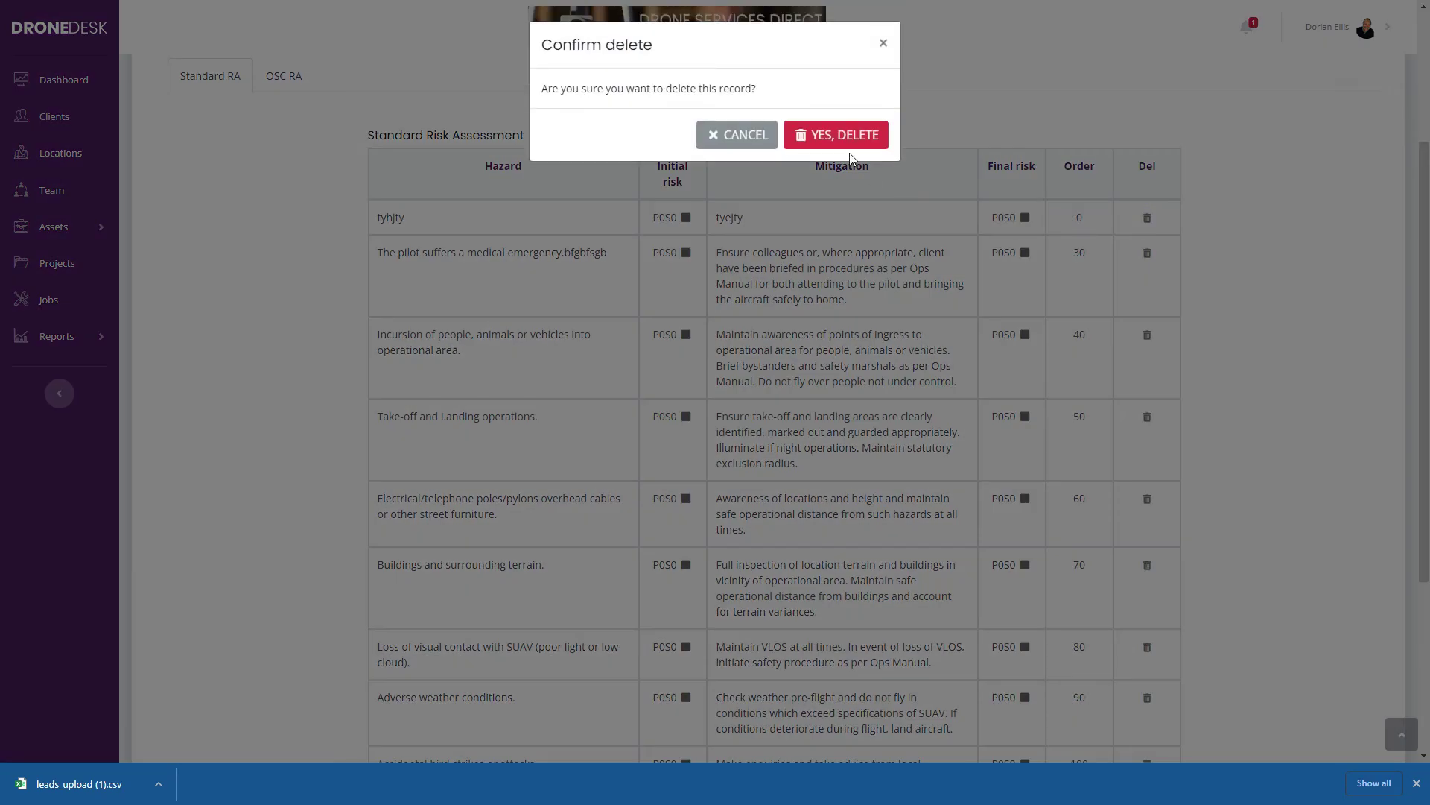
{"action": "left_click", "coordinate": [839, 134]}
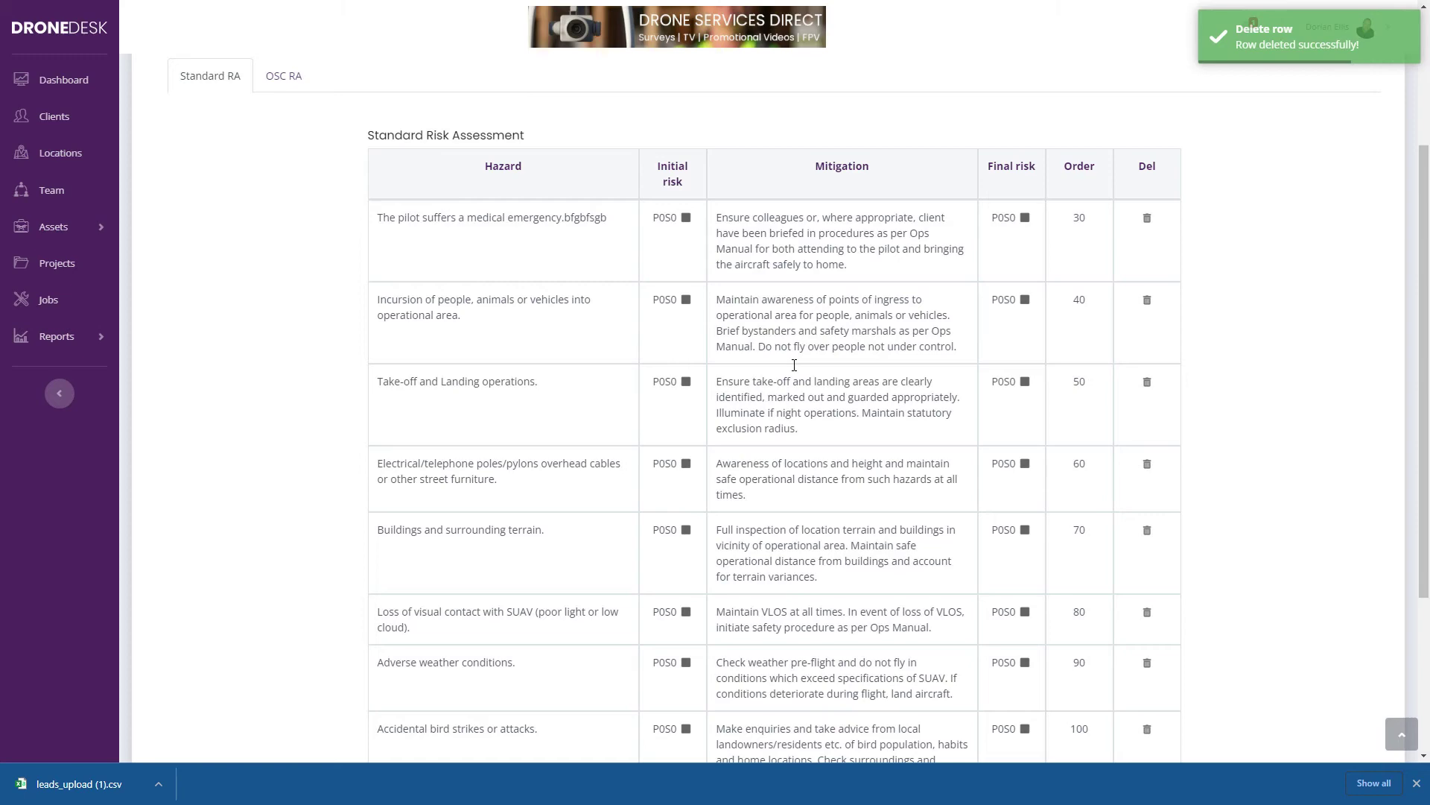
{"action": "scroll", "coordinate": [648, 426], "scroll_direction": "down", "scroll_amount": 3}
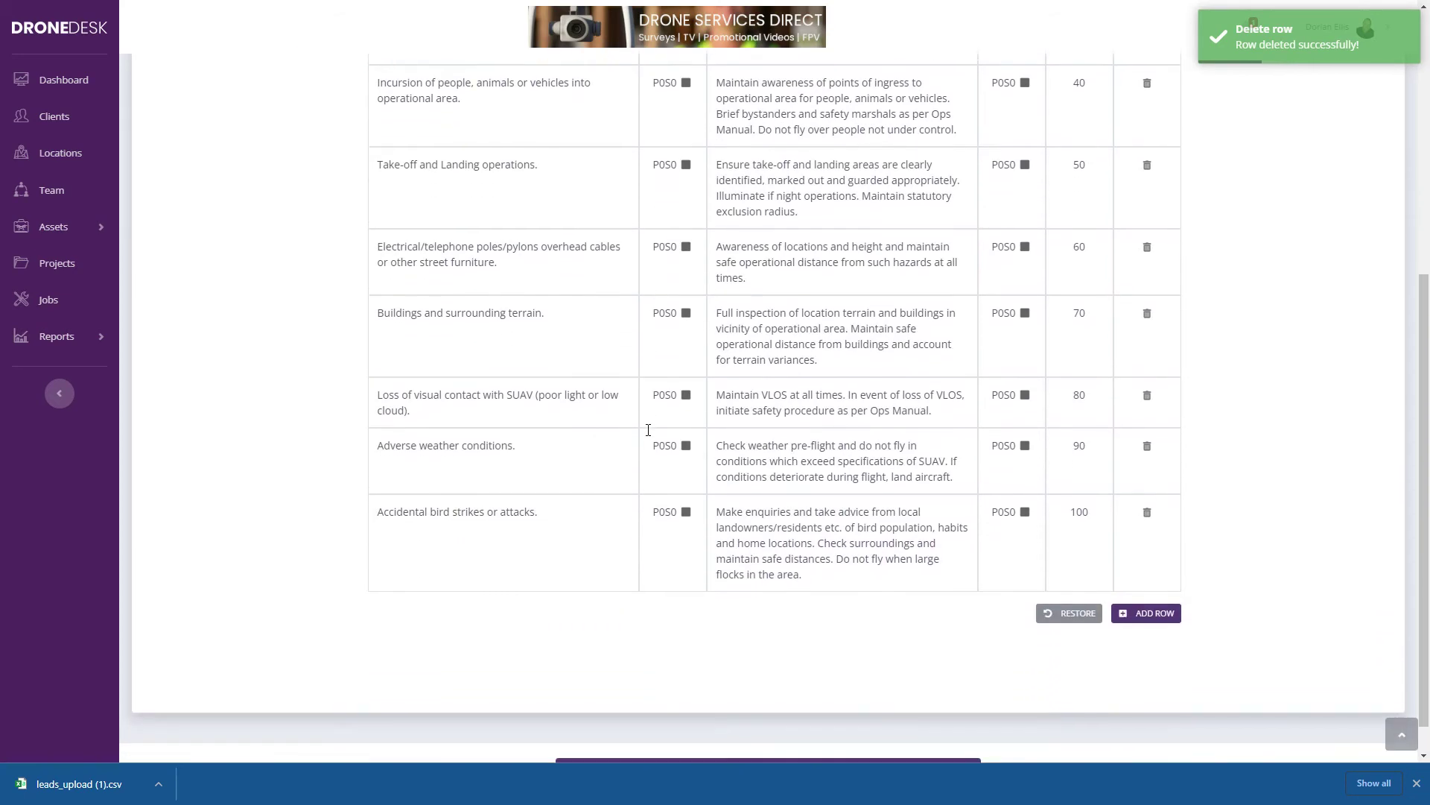
{"action": "scroll", "coordinate": [820, 367], "scroll_direction": "up", "scroll_amount": 2}
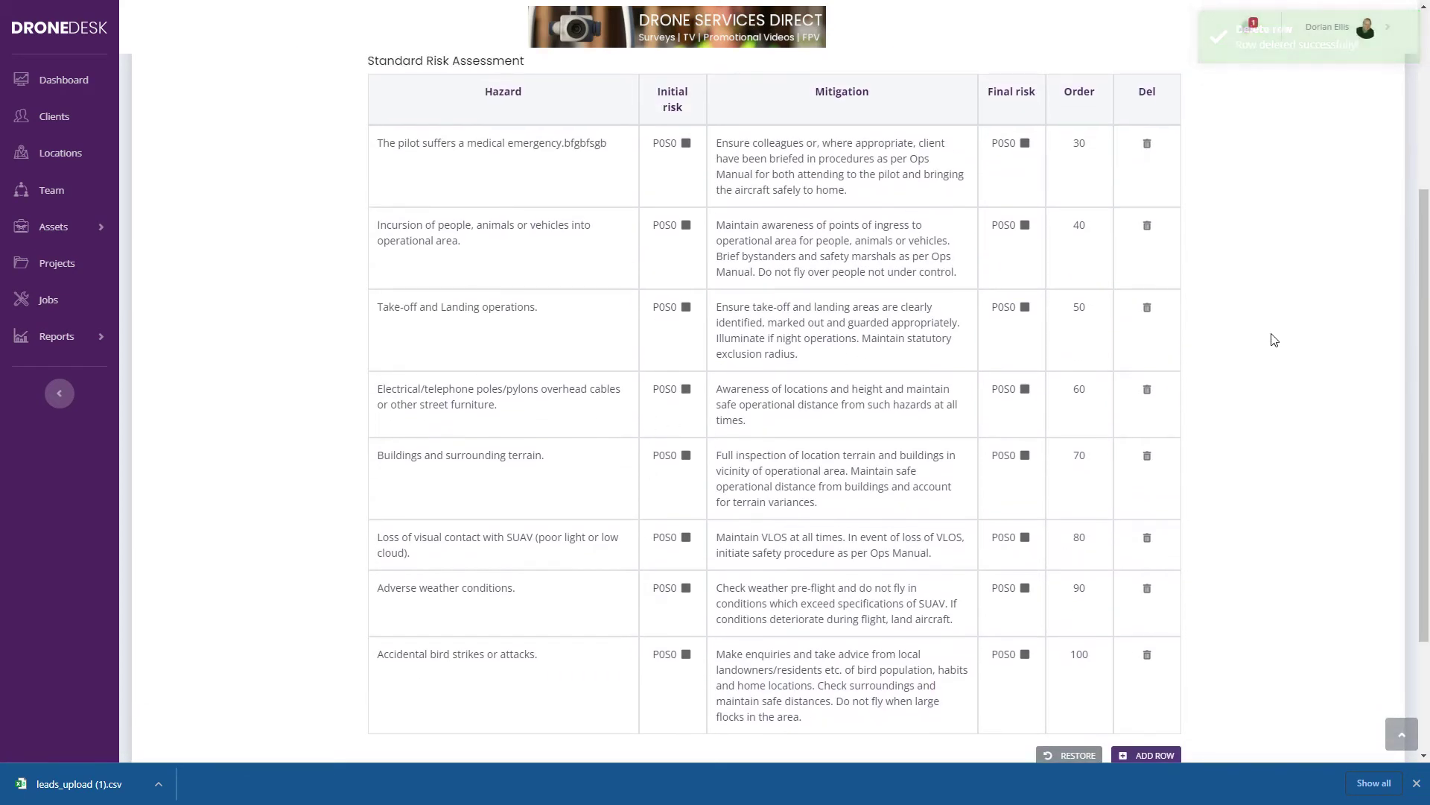
{"action": "left_click", "coordinate": [1147, 143]}
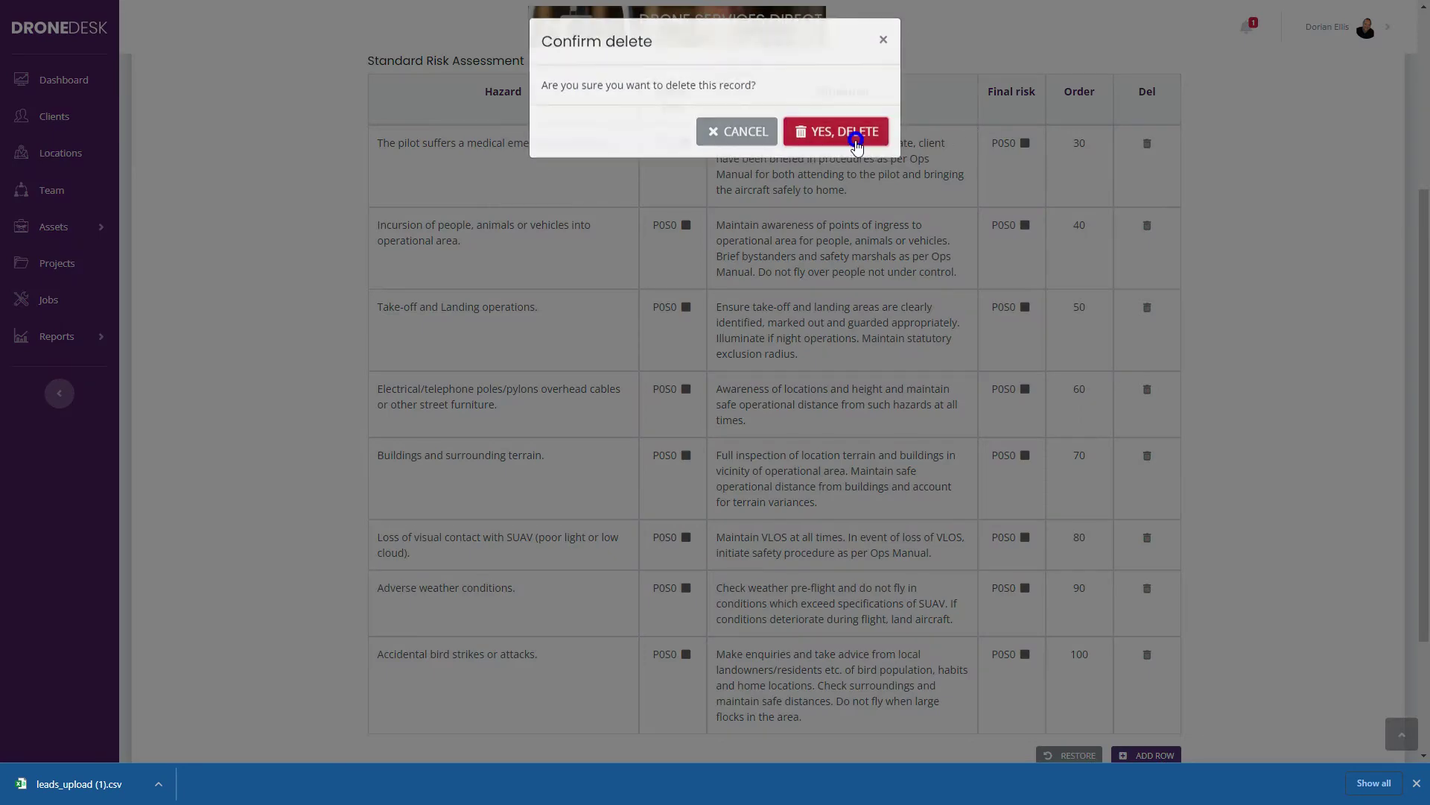
{"action": "left_click", "coordinate": [845, 135]}
{"action": "scroll", "coordinate": [1319, 370], "scroll_direction": "up", "scroll_amount": 4}
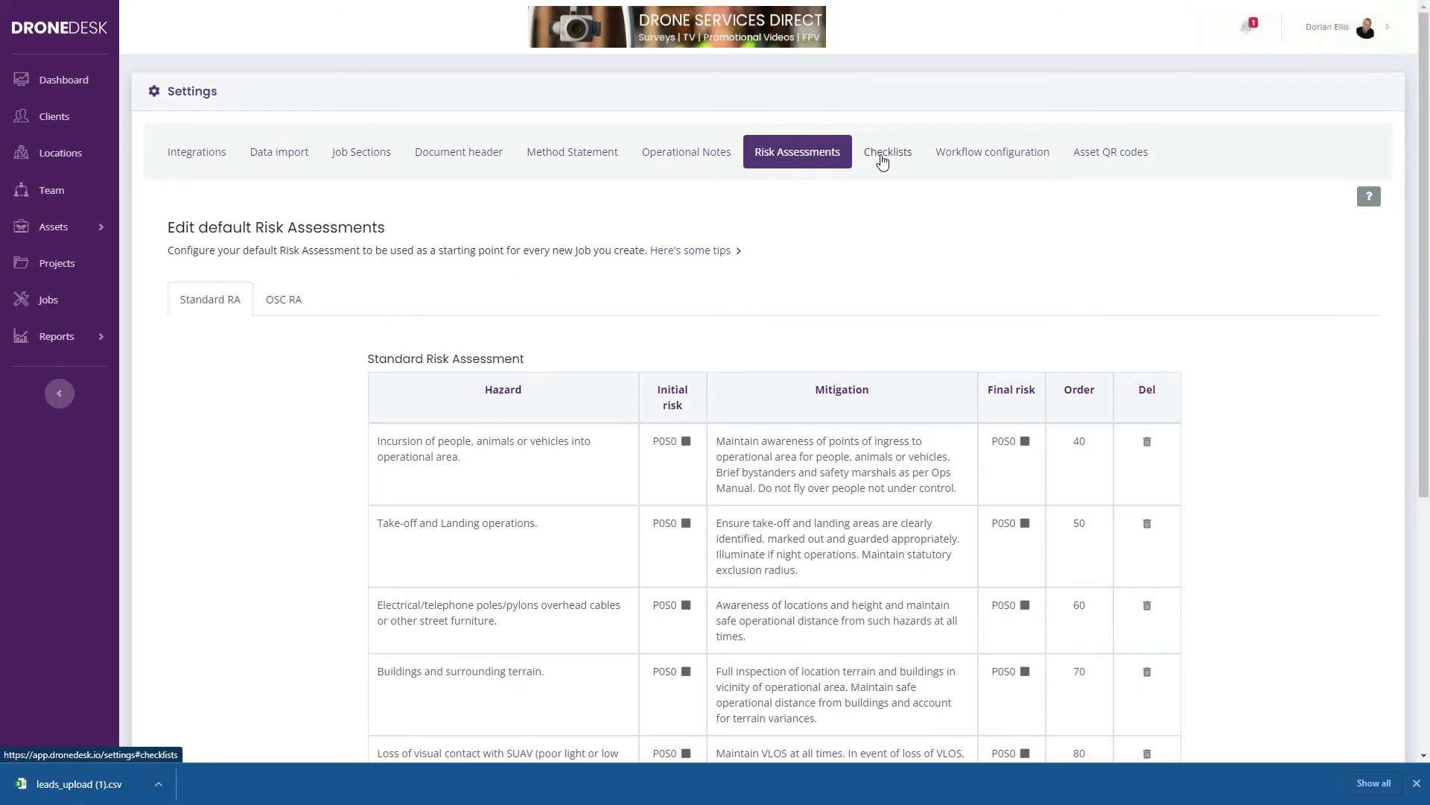
- Delete the two Task information rows at the top of the Loading list checklist
{"action": "left_click", "coordinate": [882, 157]}
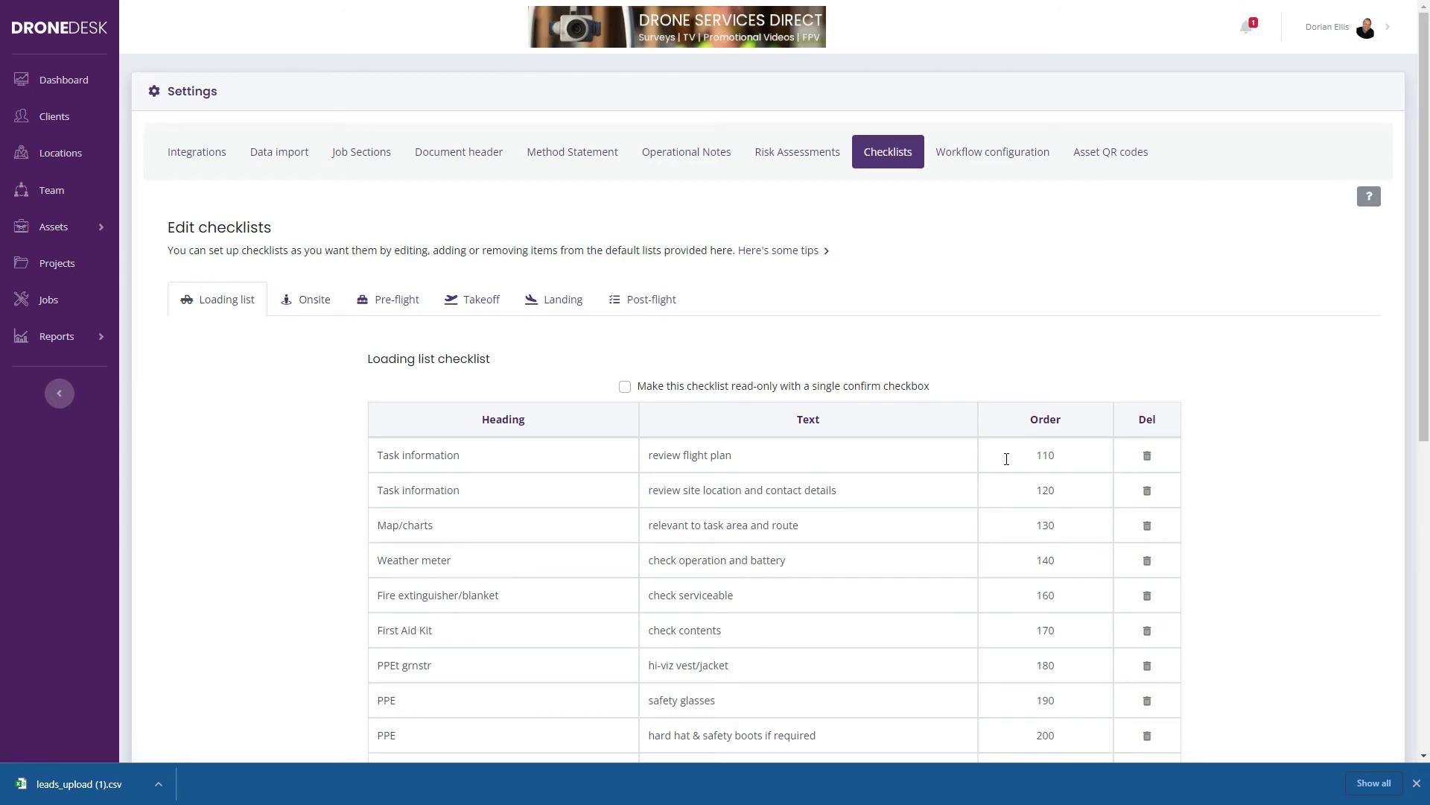
{"action": "scroll", "coordinate": [1006, 459], "scroll_direction": "down", "scroll_amount": 3}
{"action": "scroll", "coordinate": [1006, 459], "scroll_direction": "up", "scroll_amount": 3}
{"action": "left_click", "coordinate": [1147, 455]}
{"action": "left_click", "coordinate": [832, 136]}
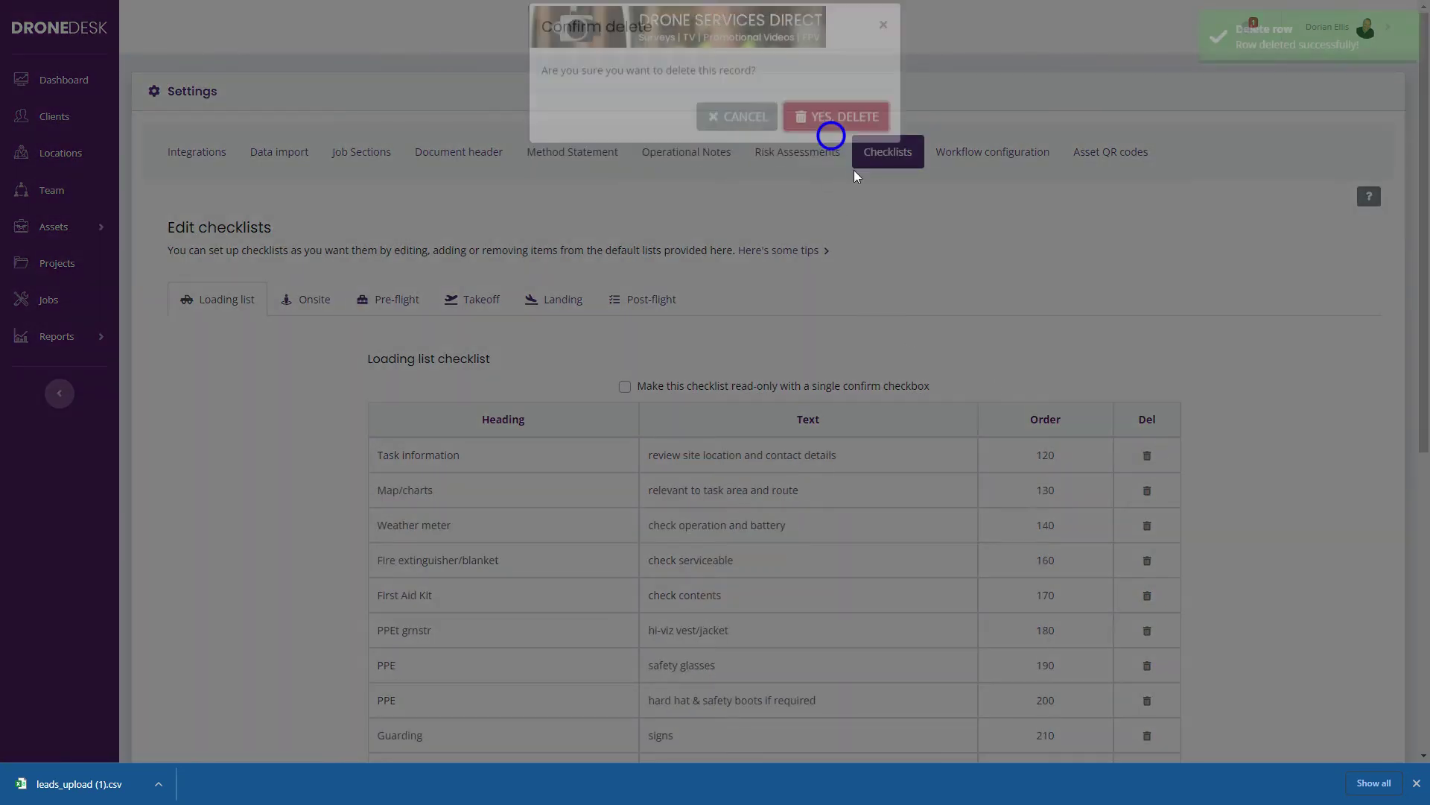
{"action": "left_click", "coordinate": [1147, 455]}
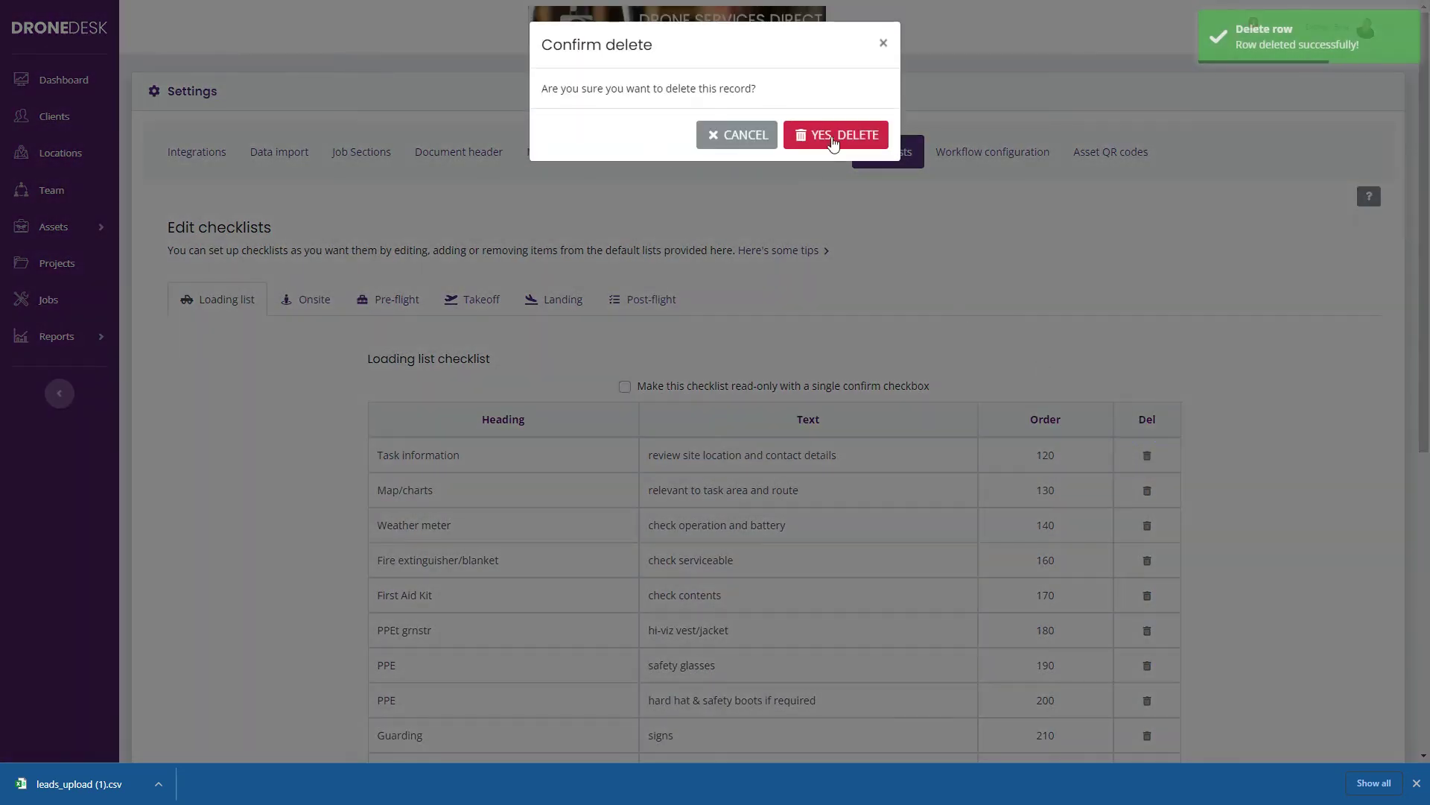
{"action": "left_click", "coordinate": [833, 141]}
{"action": "scroll", "coordinate": [625, 377], "scroll_direction": "down", "scroll_amount": 6}
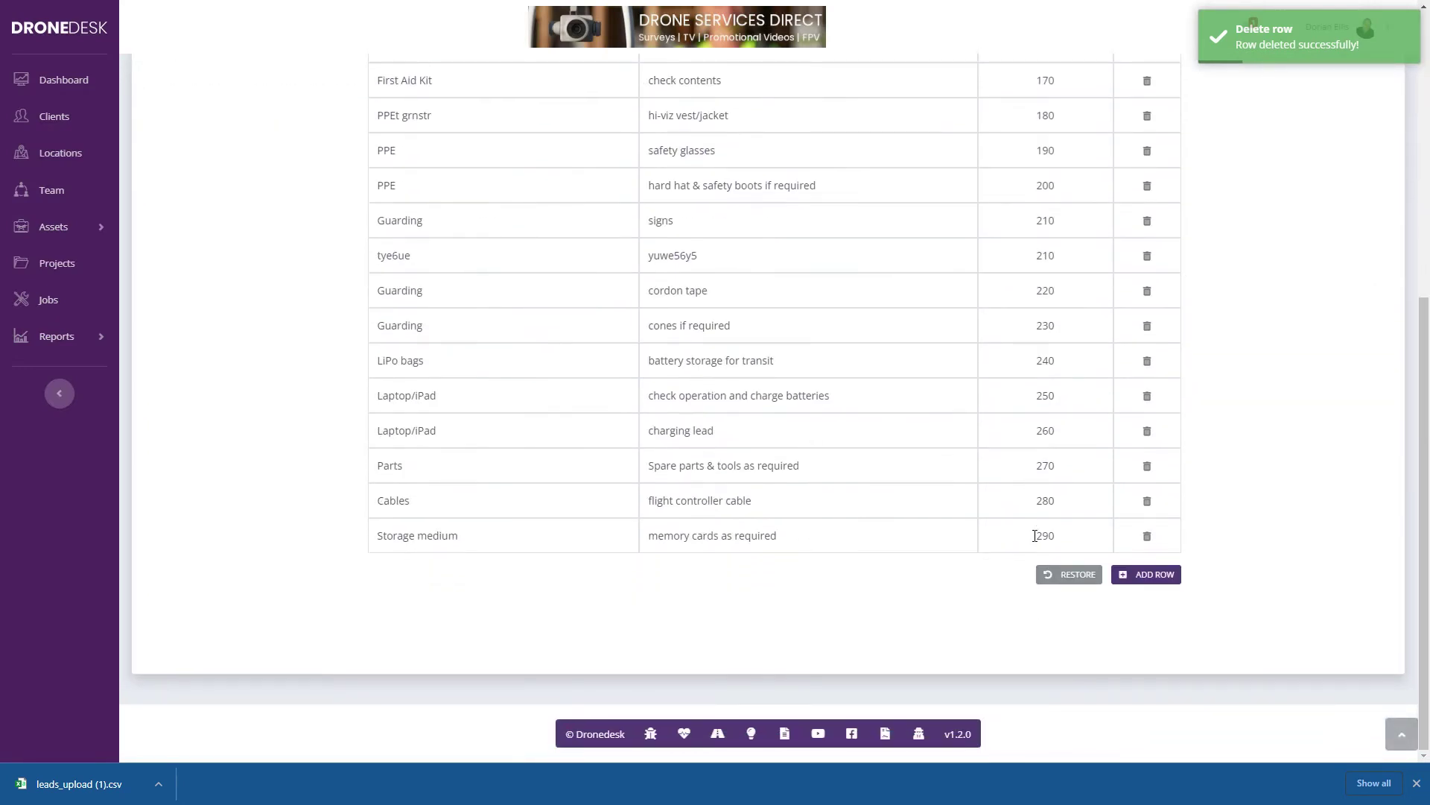
{"action": "scroll", "coordinate": [201, 141], "scroll_direction": "up", "scroll_amount": 5}
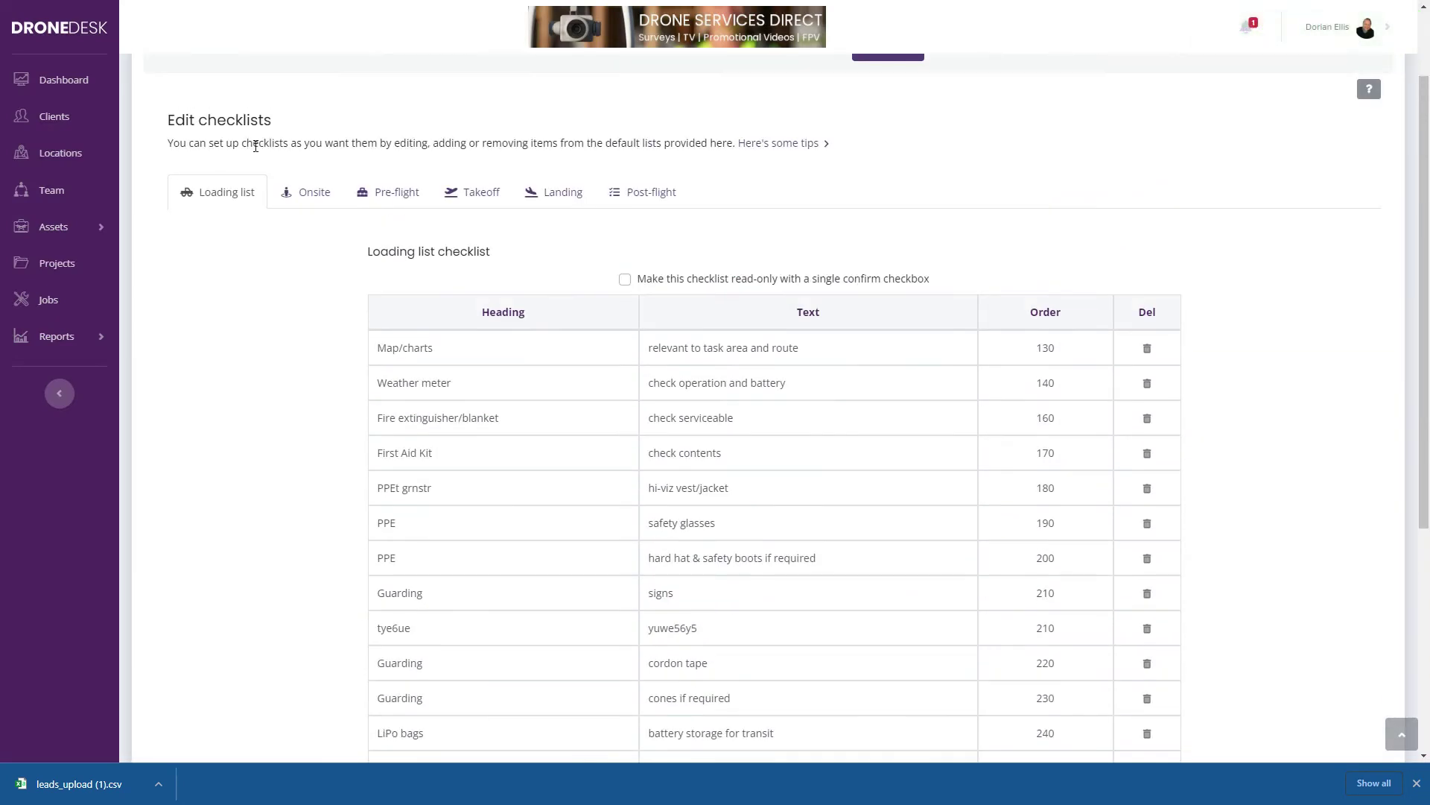
- View the Onsite, Pre-flight, Takeoff and Landing checklists in turn
{"action": "left_click", "coordinate": [300, 195]}
{"action": "left_click", "coordinate": [382, 192]}
{"action": "left_click", "coordinate": [475, 191]}
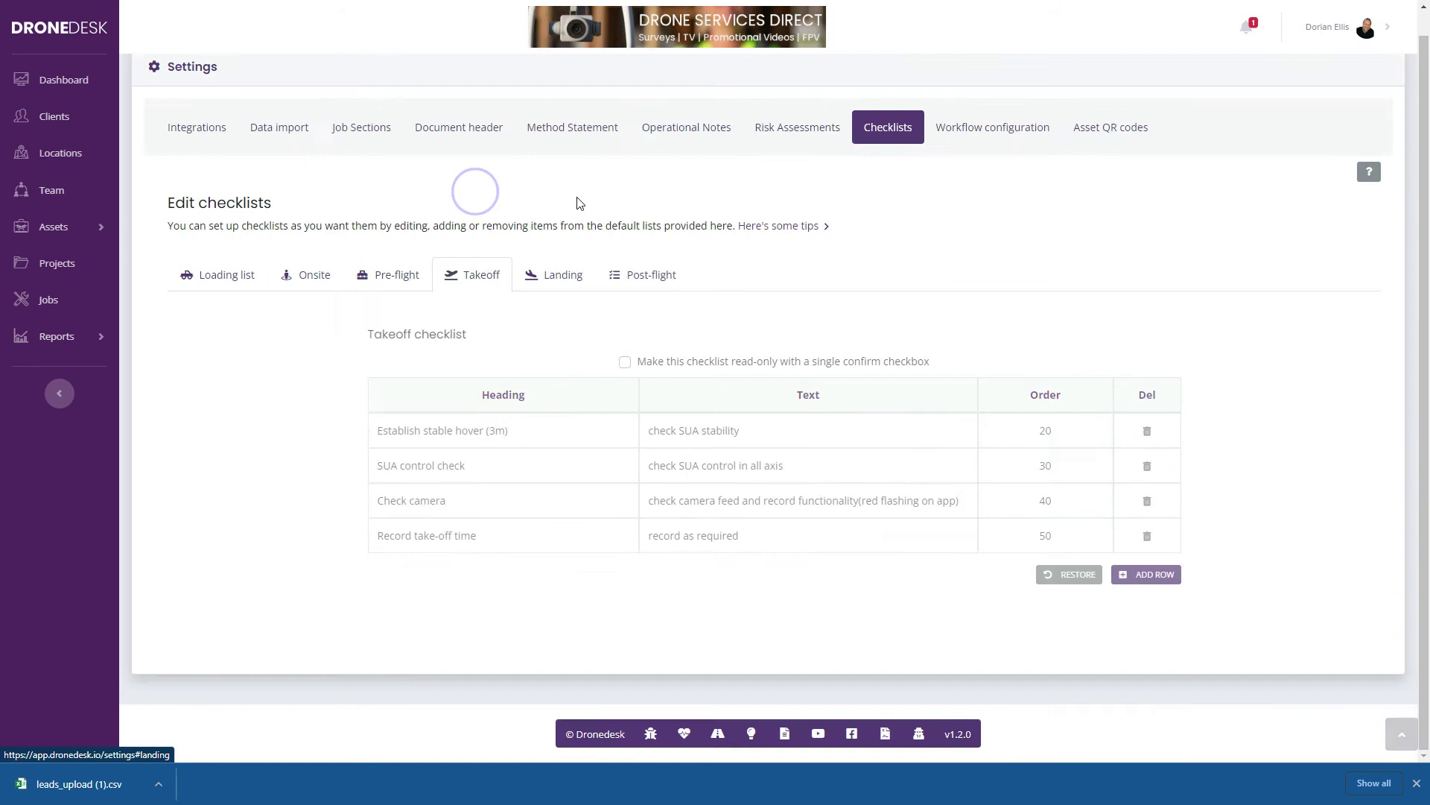
{"action": "left_click", "coordinate": [559, 276]}
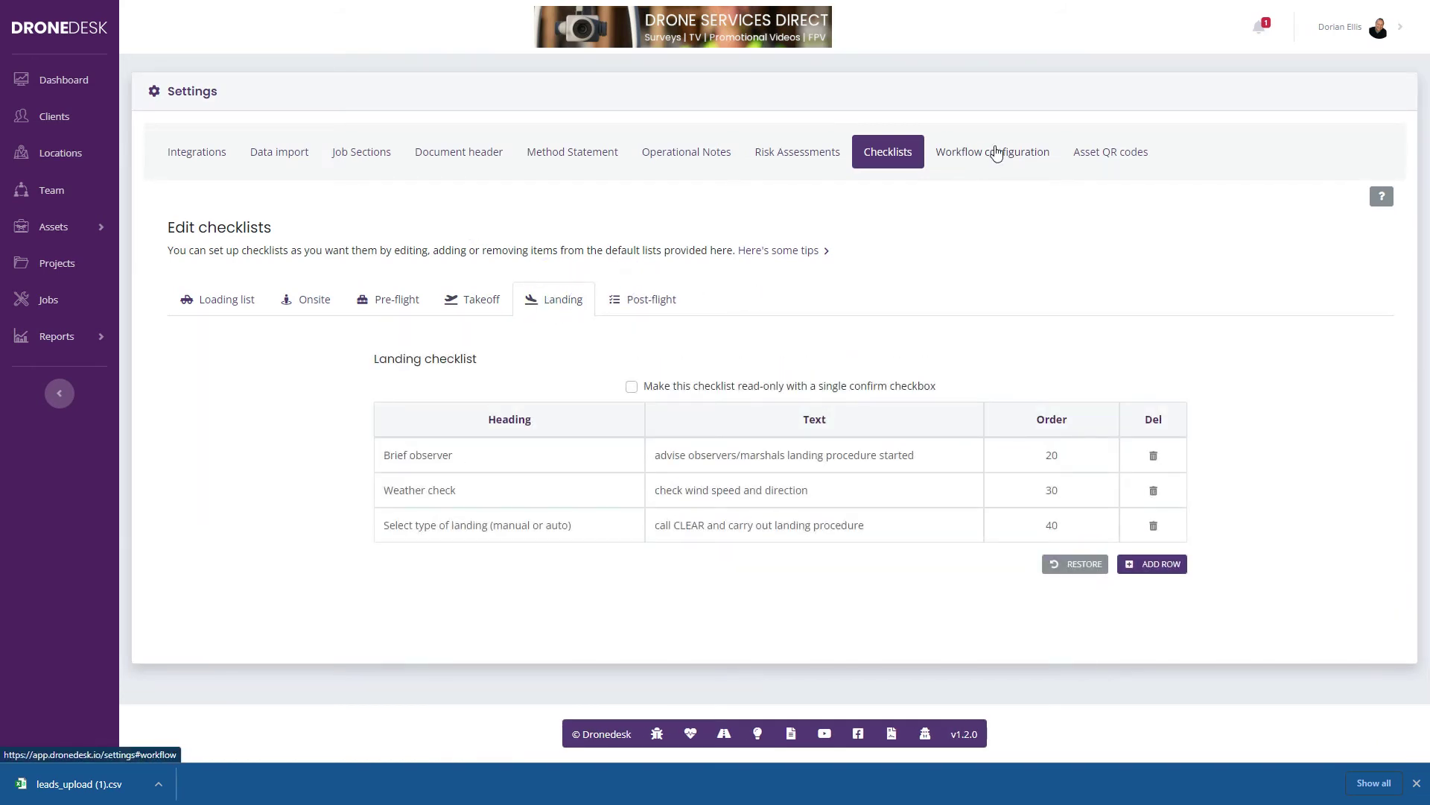
- Scroll through Workflow configuration's Permissions and Notifications, then show the Asset QR codes export page
{"action": "left_click", "coordinate": [997, 152]}
{"action": "scroll", "coordinate": [264, 347], "scroll_direction": "down", "scroll_amount": 1}
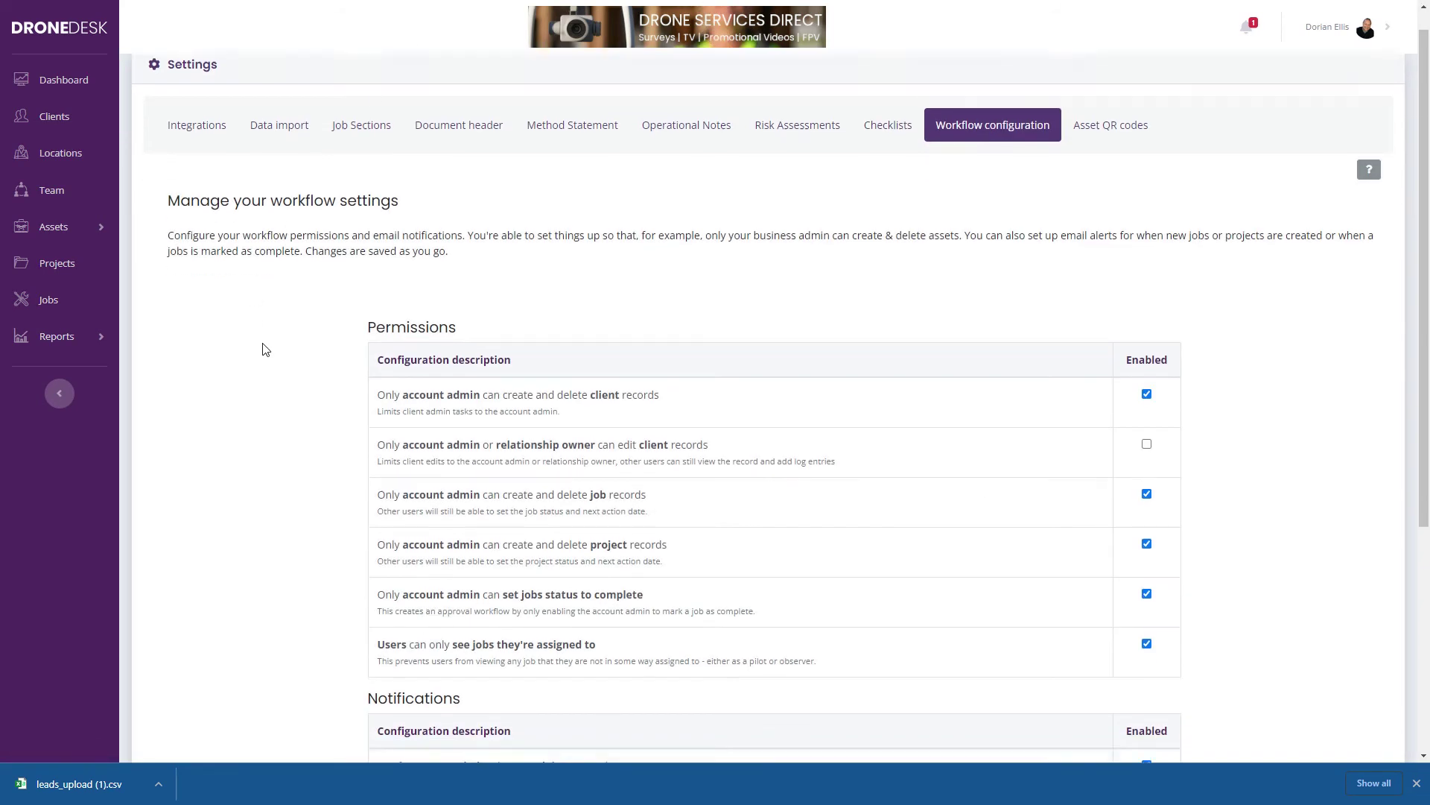
{"action": "scroll", "coordinate": [268, 350], "scroll_direction": "down", "scroll_amount": 4}
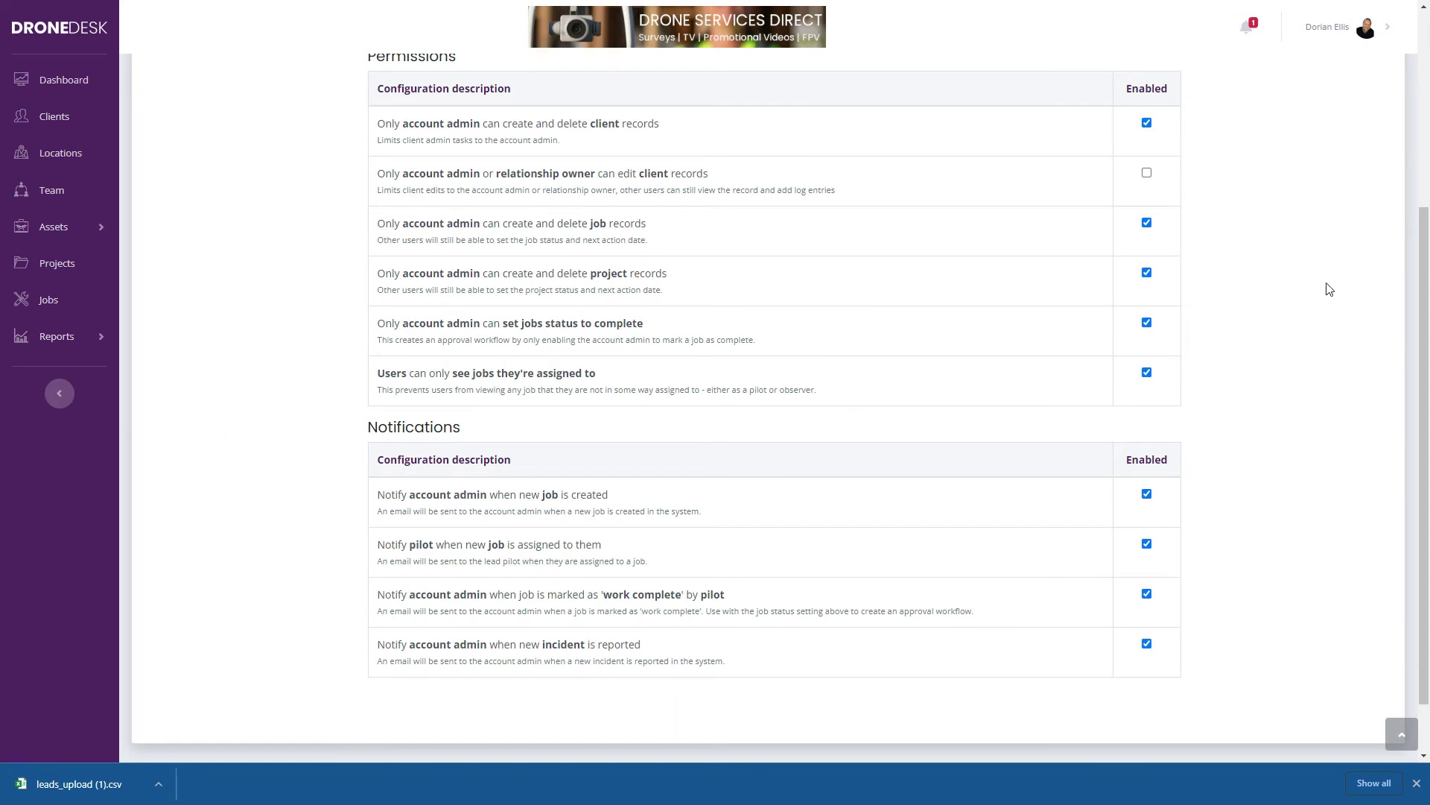
{"action": "scroll", "coordinate": [1325, 289], "scroll_direction": "up", "scroll_amount": 5}
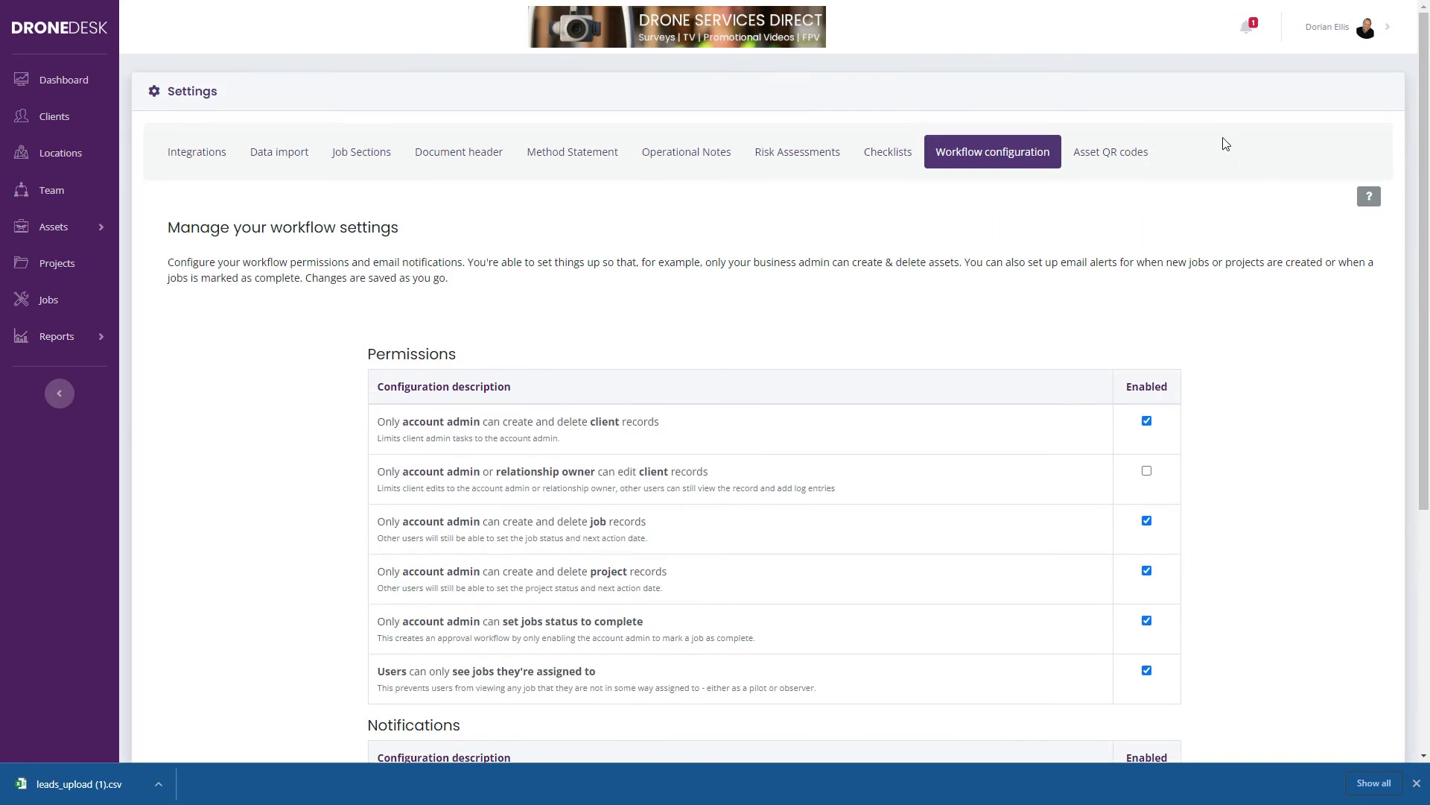
{"action": "left_click", "coordinate": [1112, 153]}
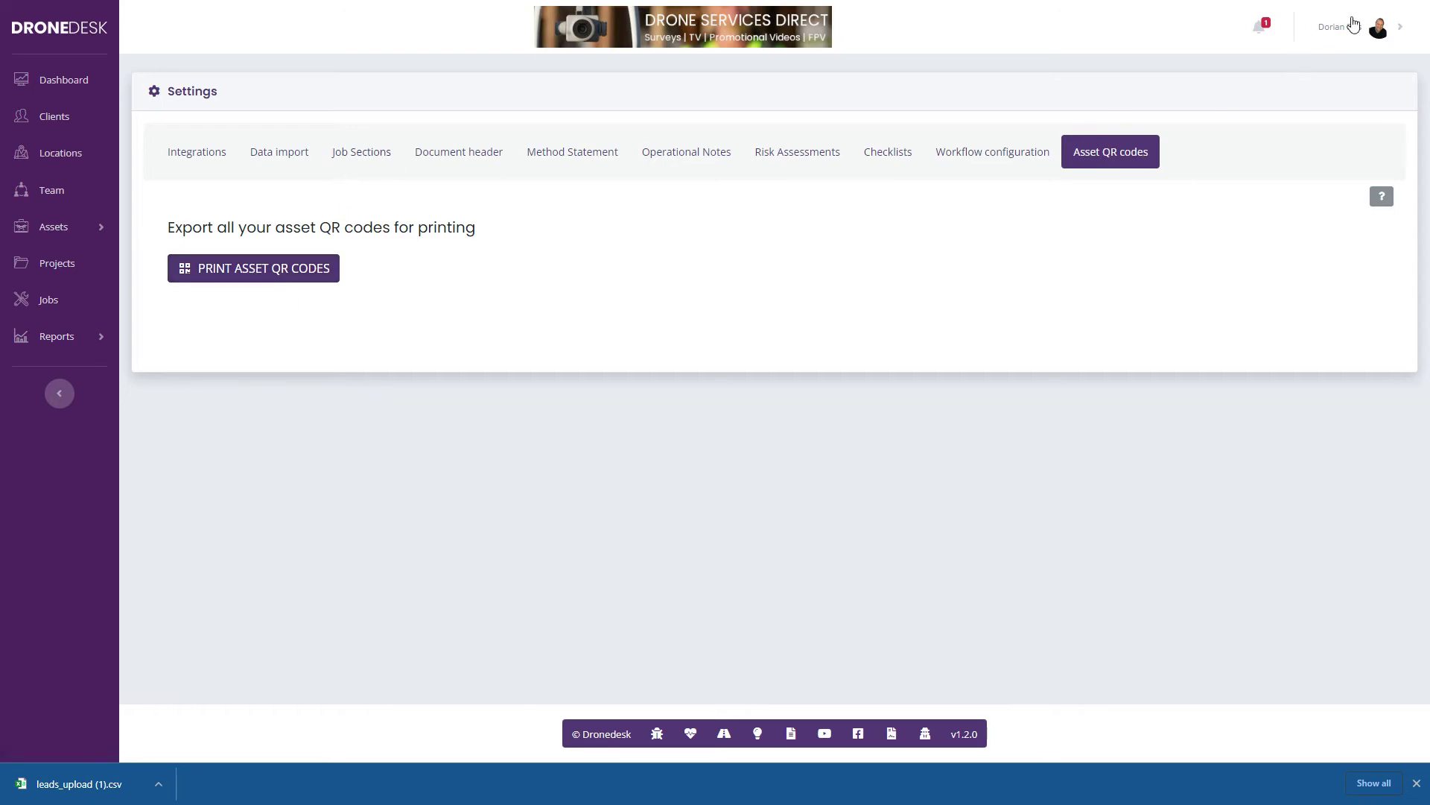
{"action": "left_click", "coordinate": [1345, 26]}
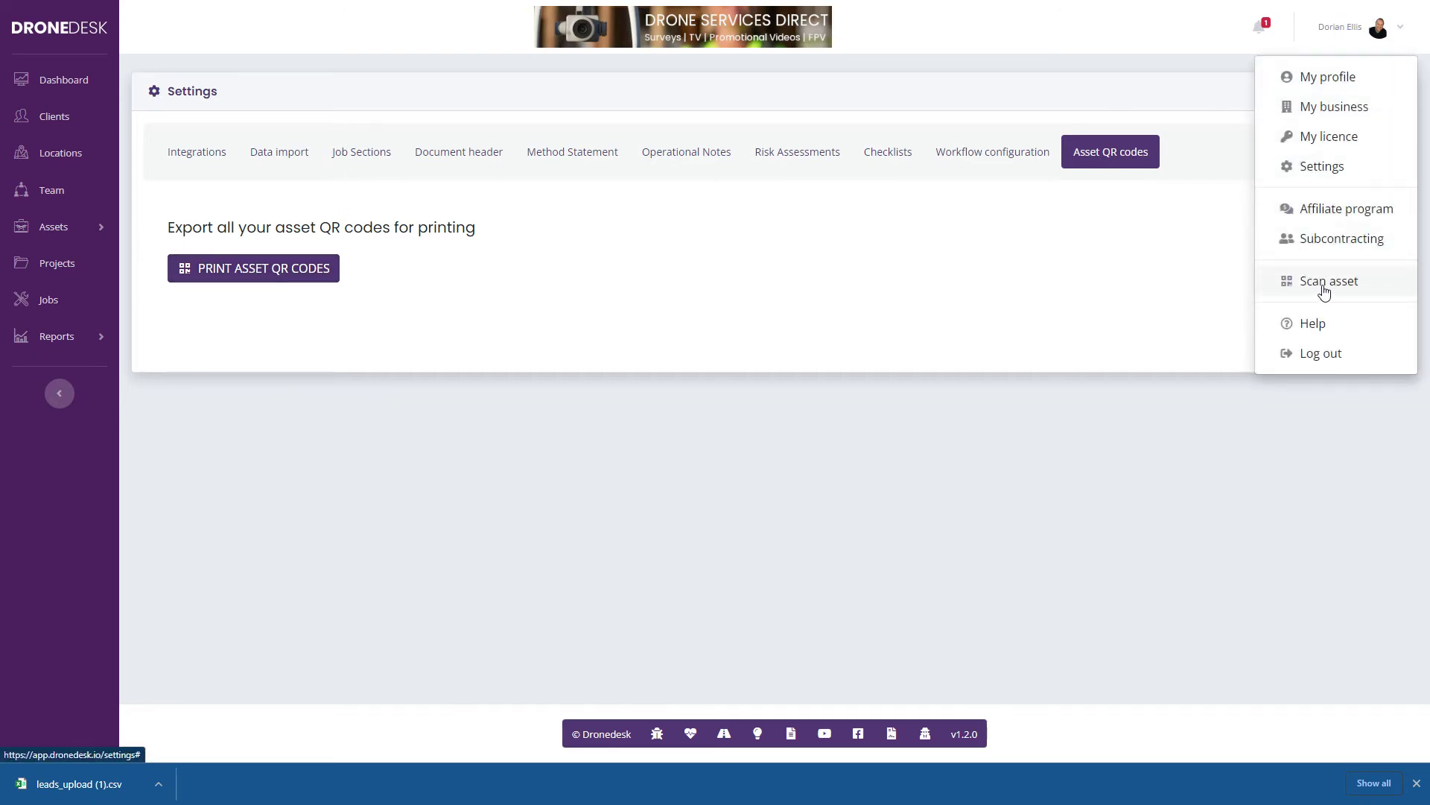
{"action": "left_click", "coordinate": [814, 453]}
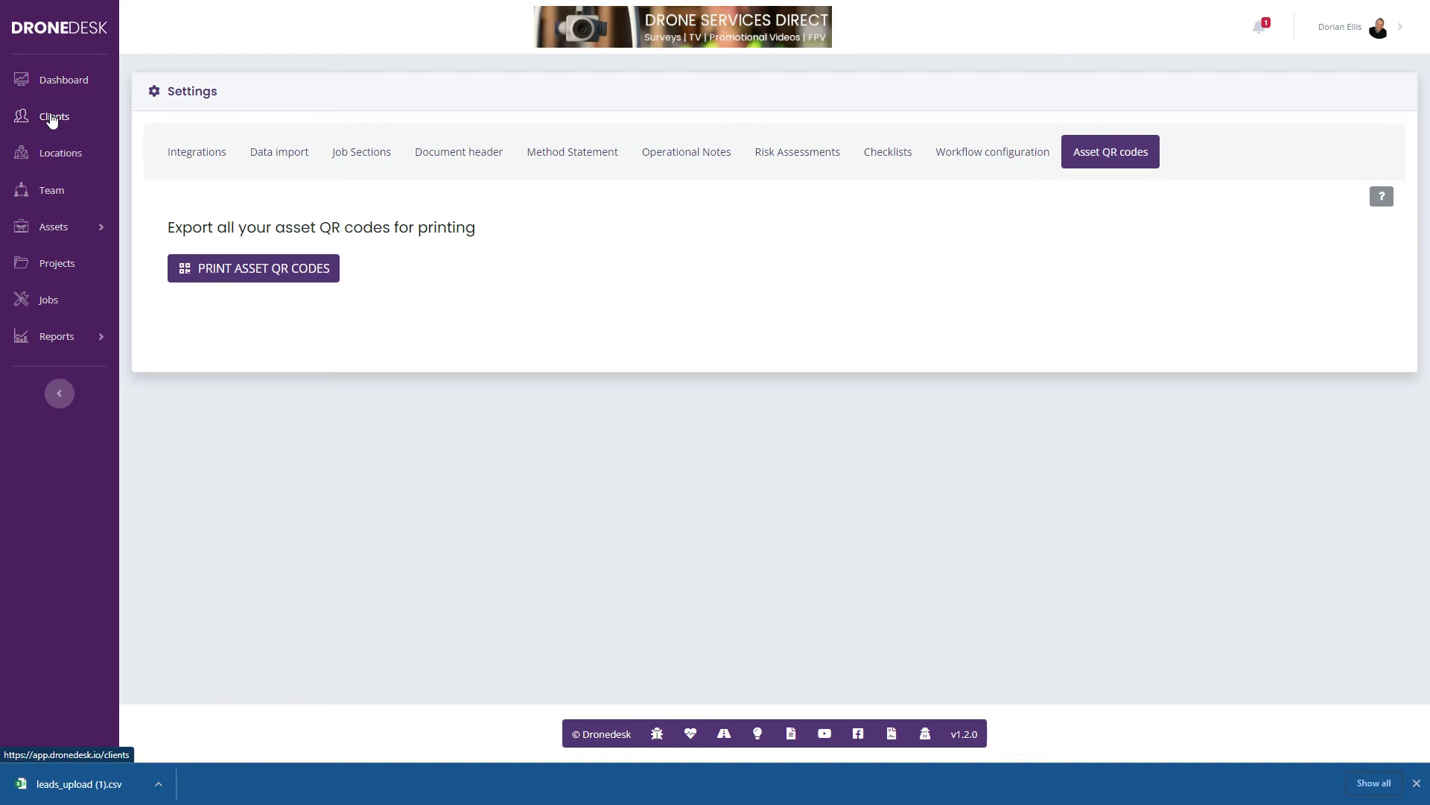
- Open Clients, expand and collapse a test client's details, and cycle the name sort back to A–Z
{"action": "left_click", "coordinate": [52, 118]}
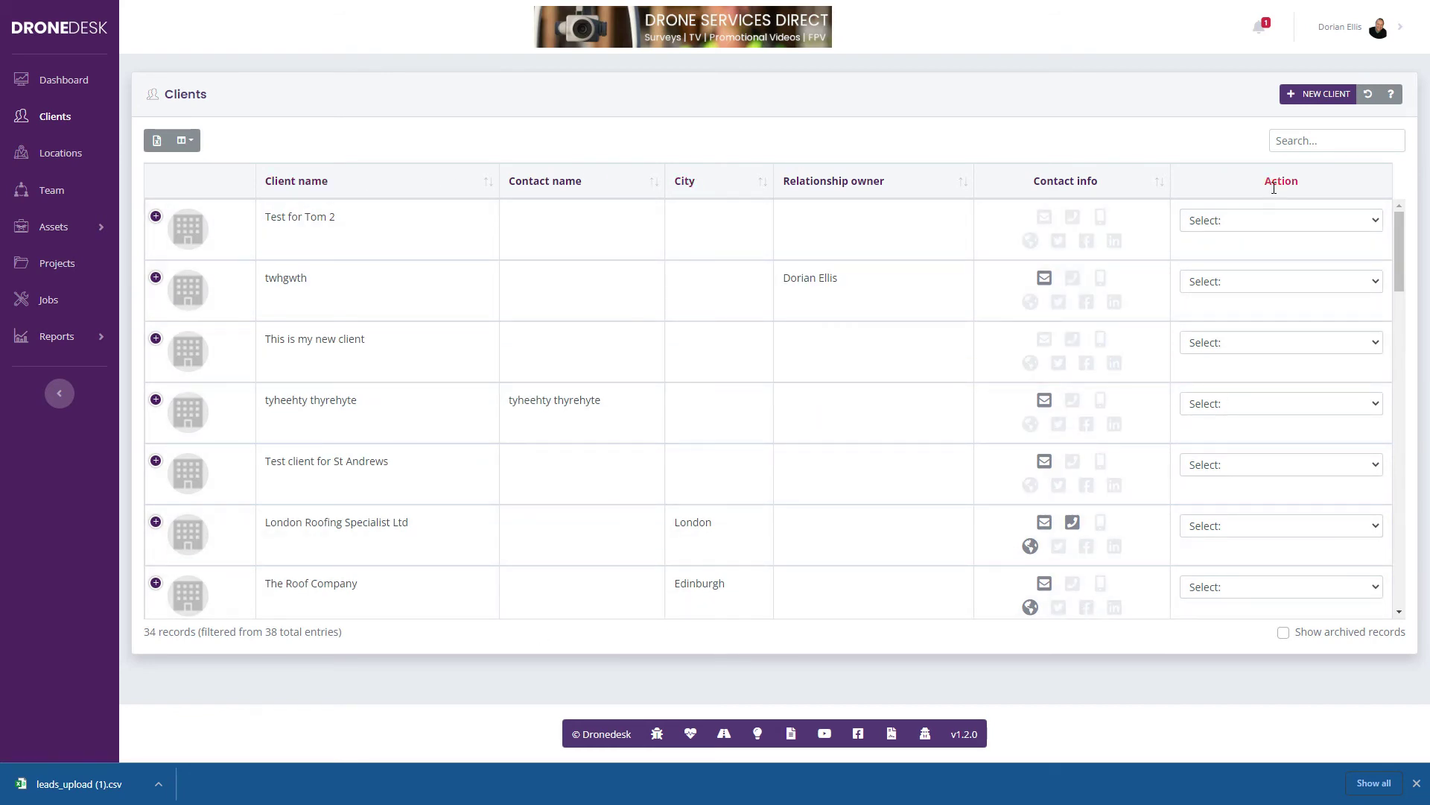
{"action": "left_click", "coordinate": [154, 217]}
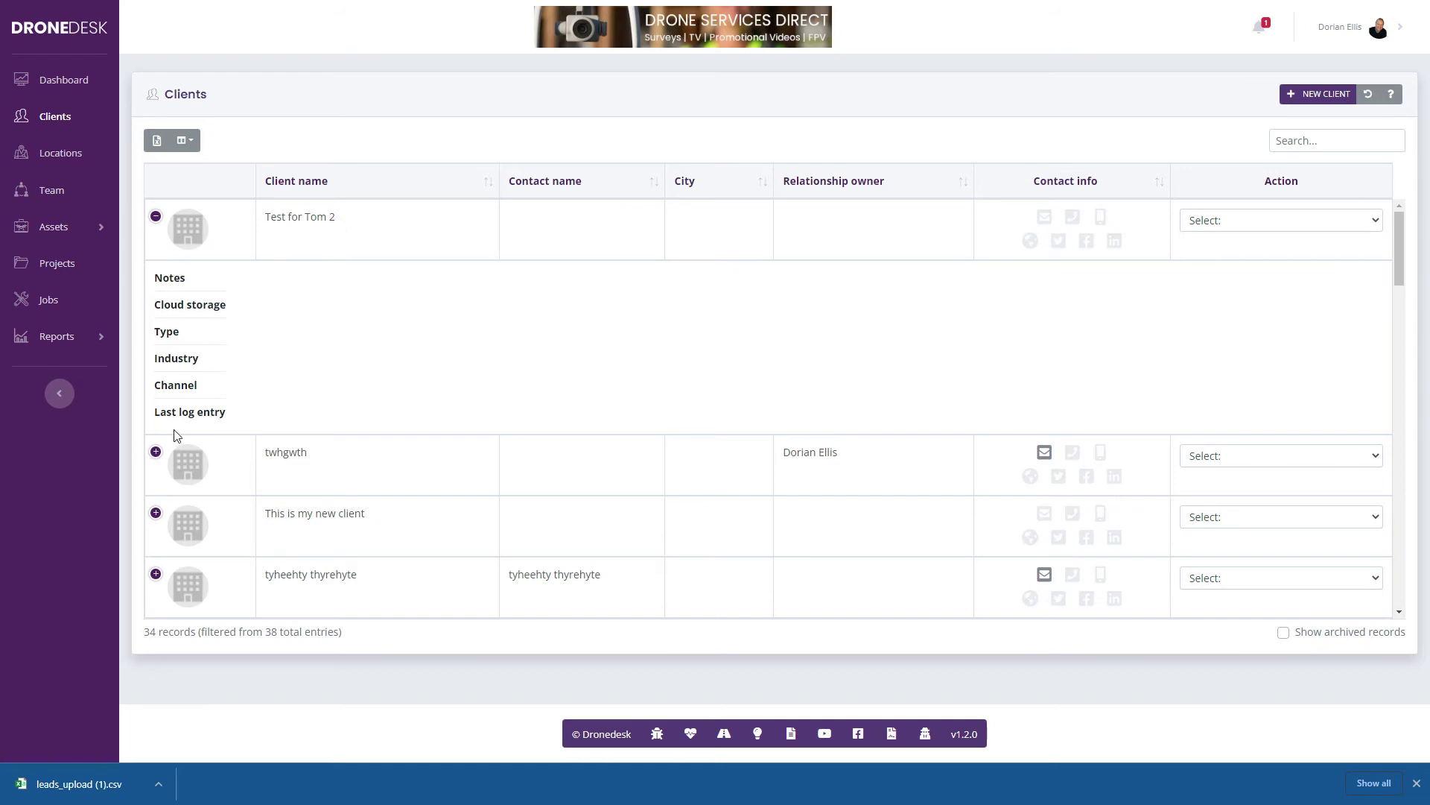
{"action": "left_click", "coordinate": [155, 216]}
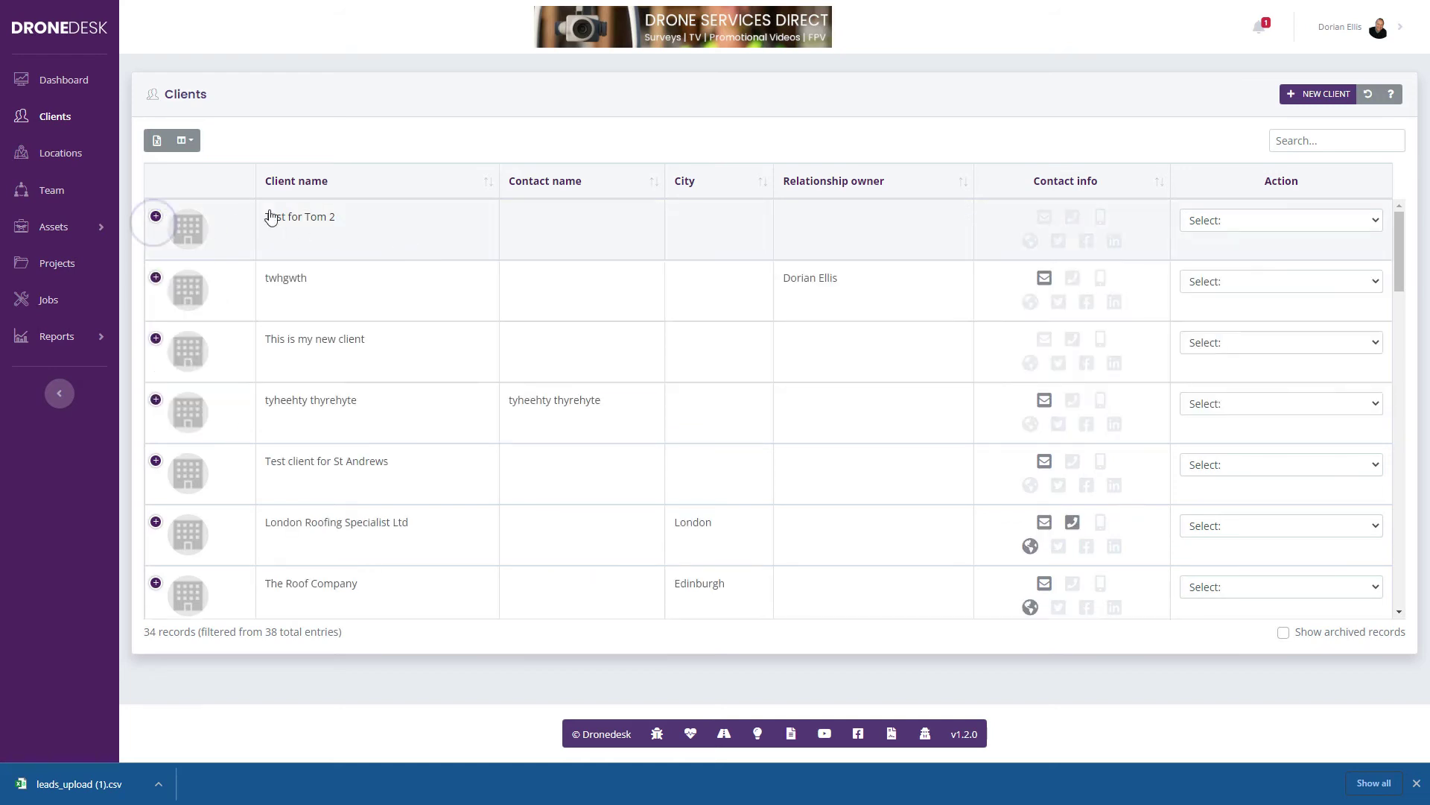
{"action": "left_click", "coordinate": [412, 183]}
{"action": "left_click", "coordinate": [412, 183]}
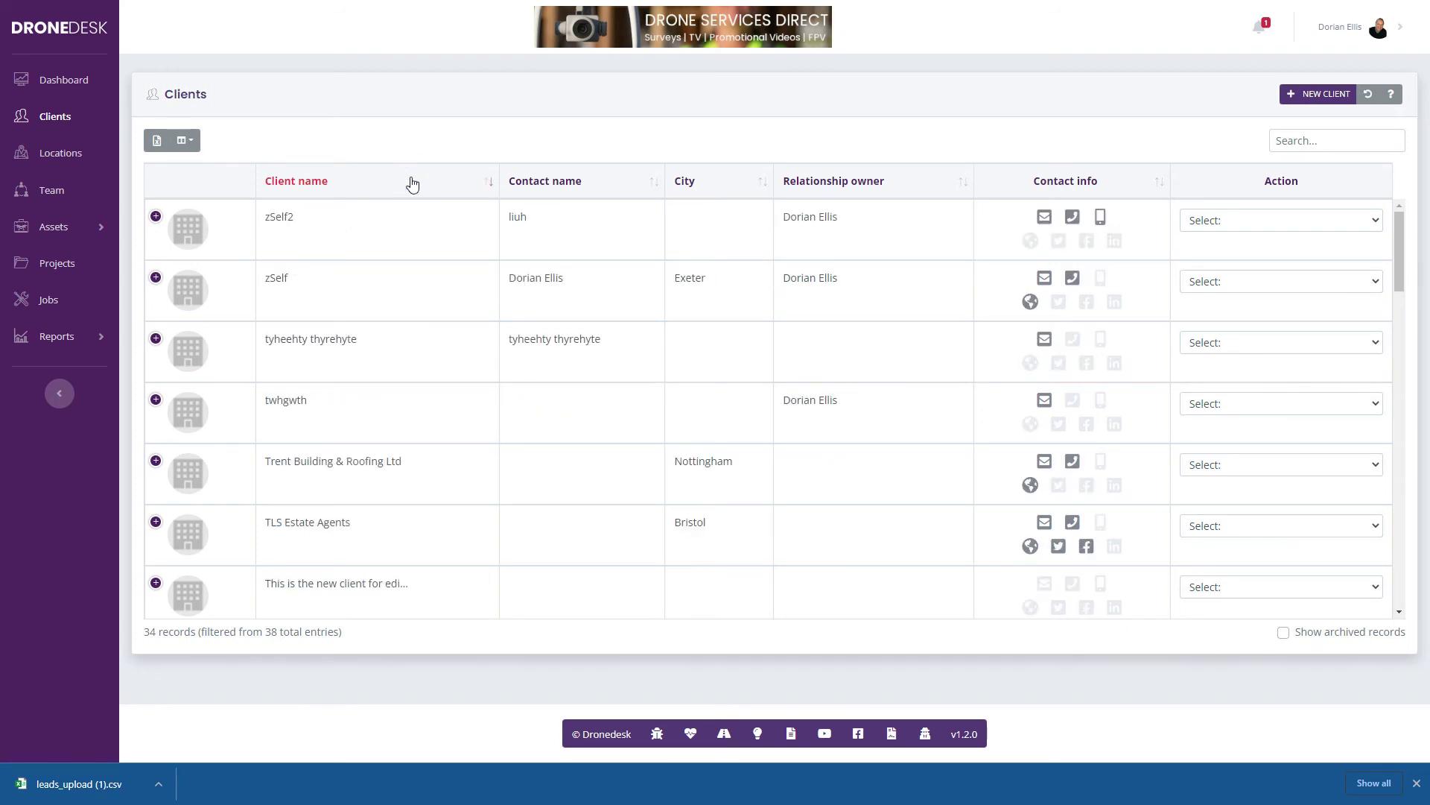
{"action": "left_click", "coordinate": [412, 184]}
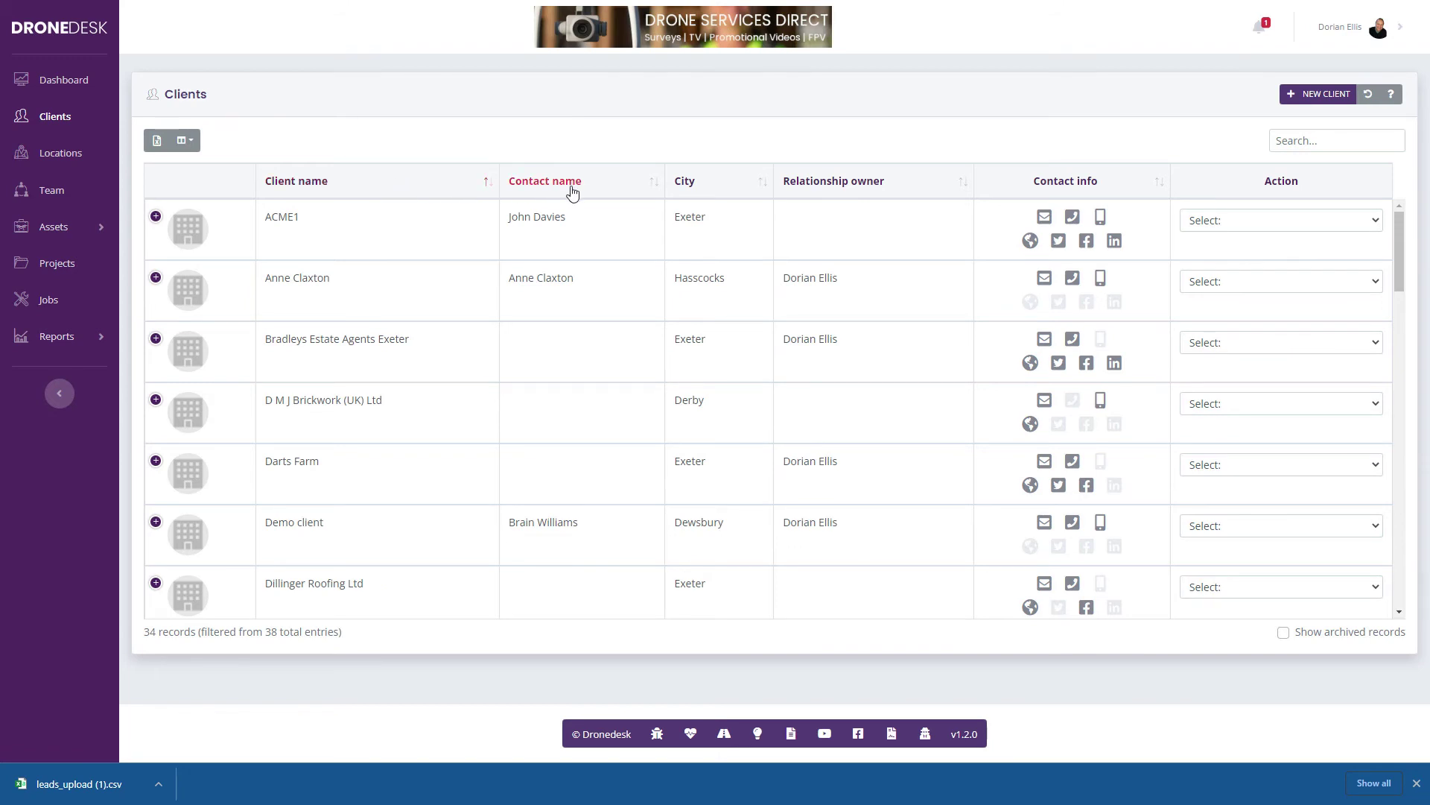
- Move Contact name before Client name and hide Relationship owner, Notes, Cloud storage and Type
{"action": "left_click_drag", "start_coordinate": [564, 188], "coordinate": [334, 192]}
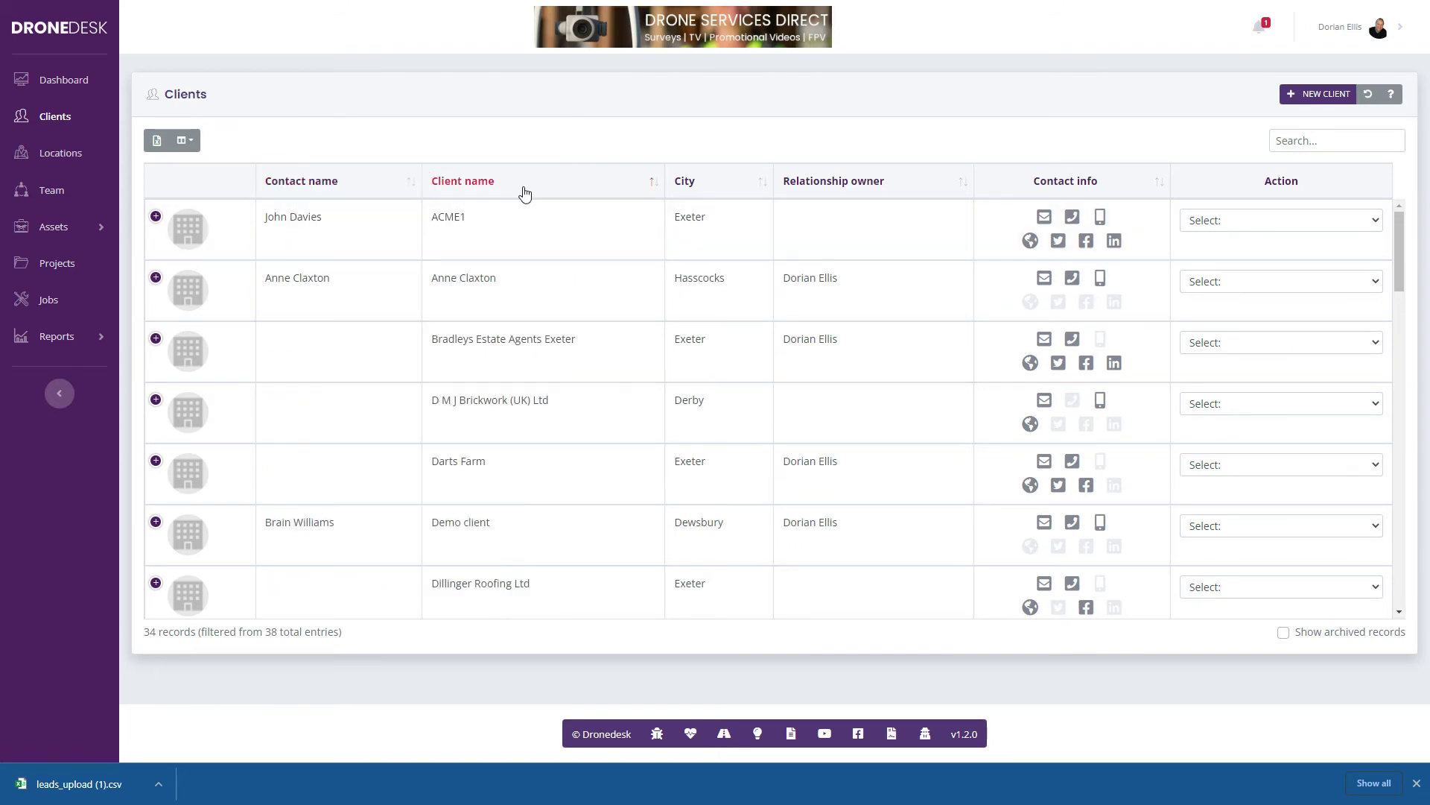
{"action": "left_click", "coordinate": [185, 140]}
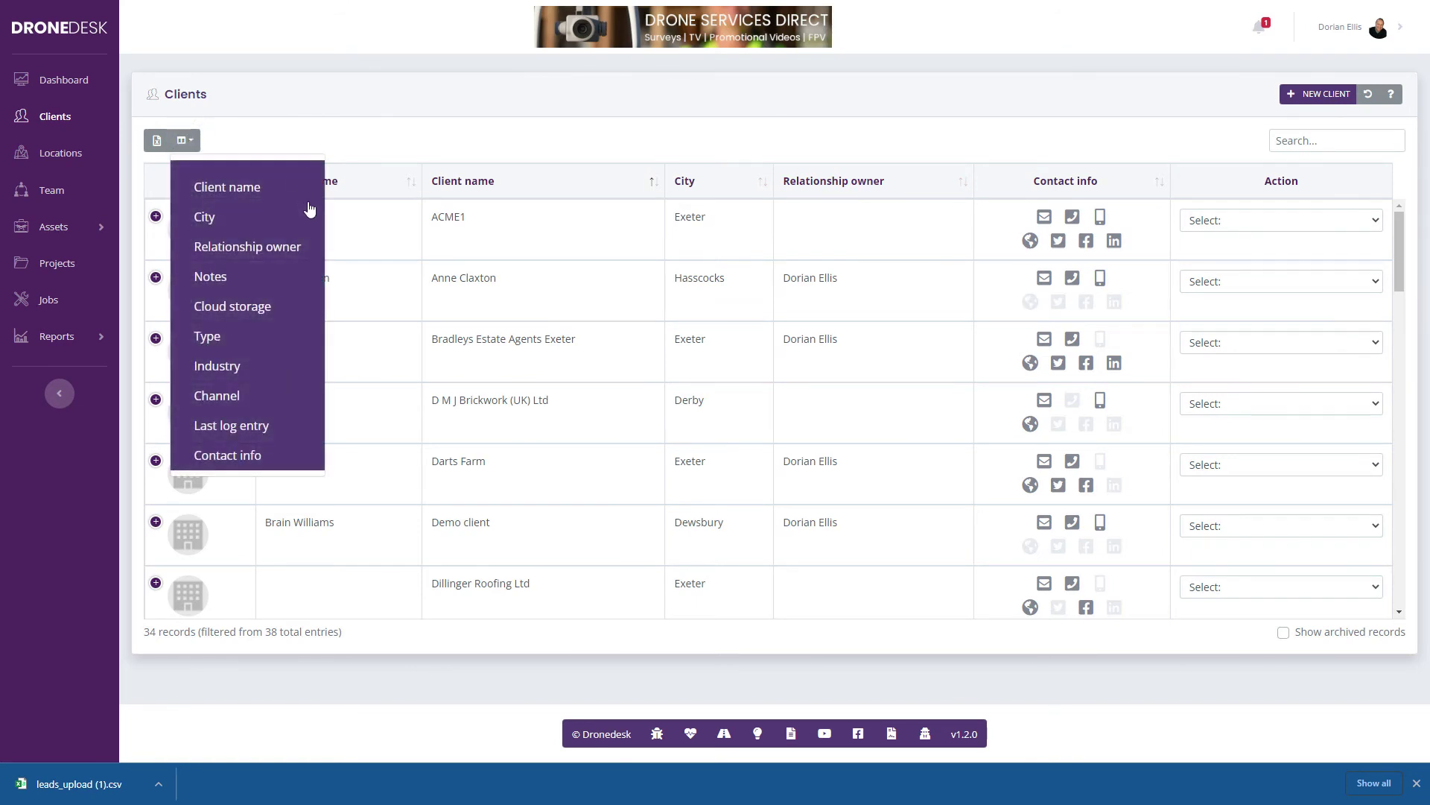
{"action": "left_click", "coordinate": [224, 247]}
{"action": "left_click", "coordinate": [227, 289]}
{"action": "left_click", "coordinate": [243, 309]}
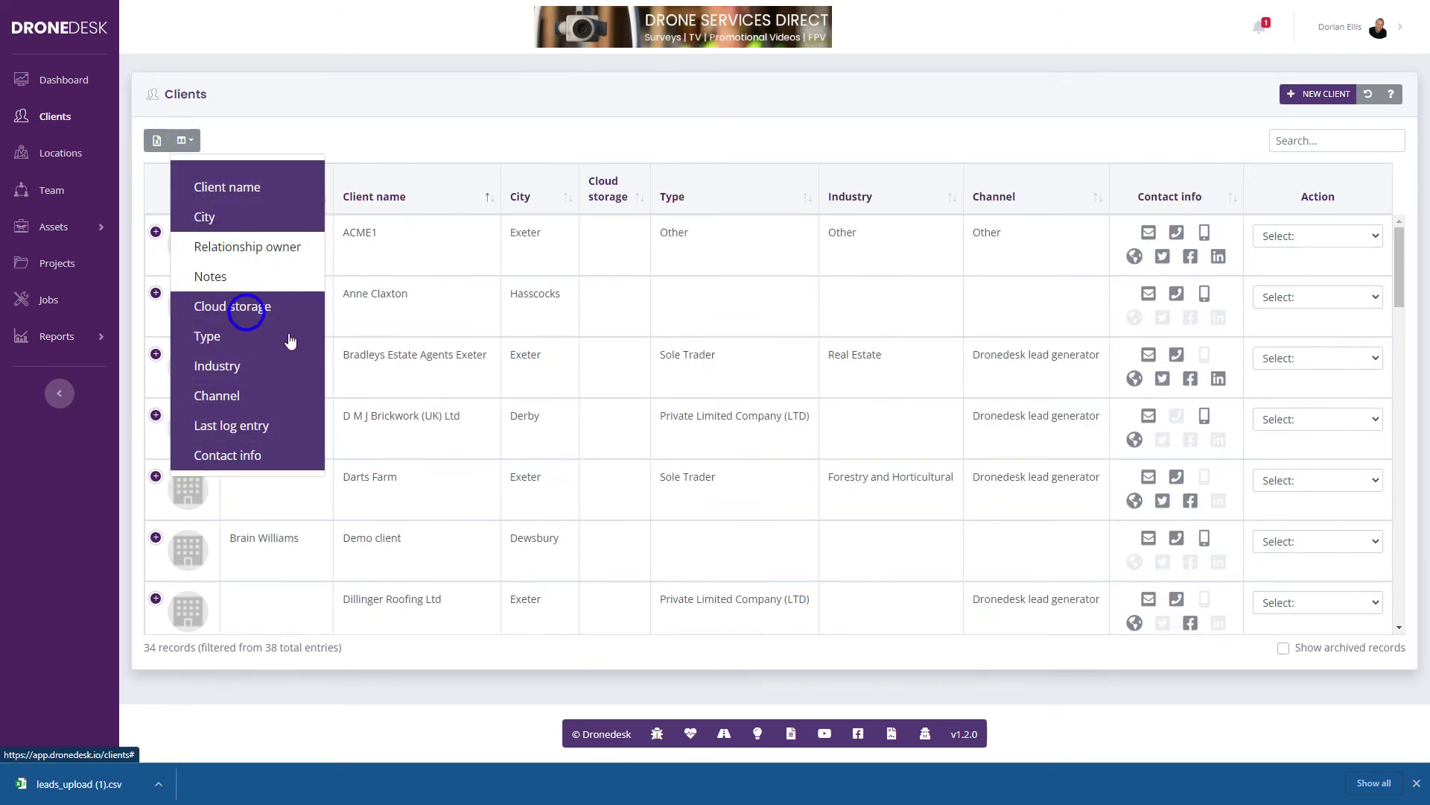
{"action": "left_click", "coordinate": [221, 336]}
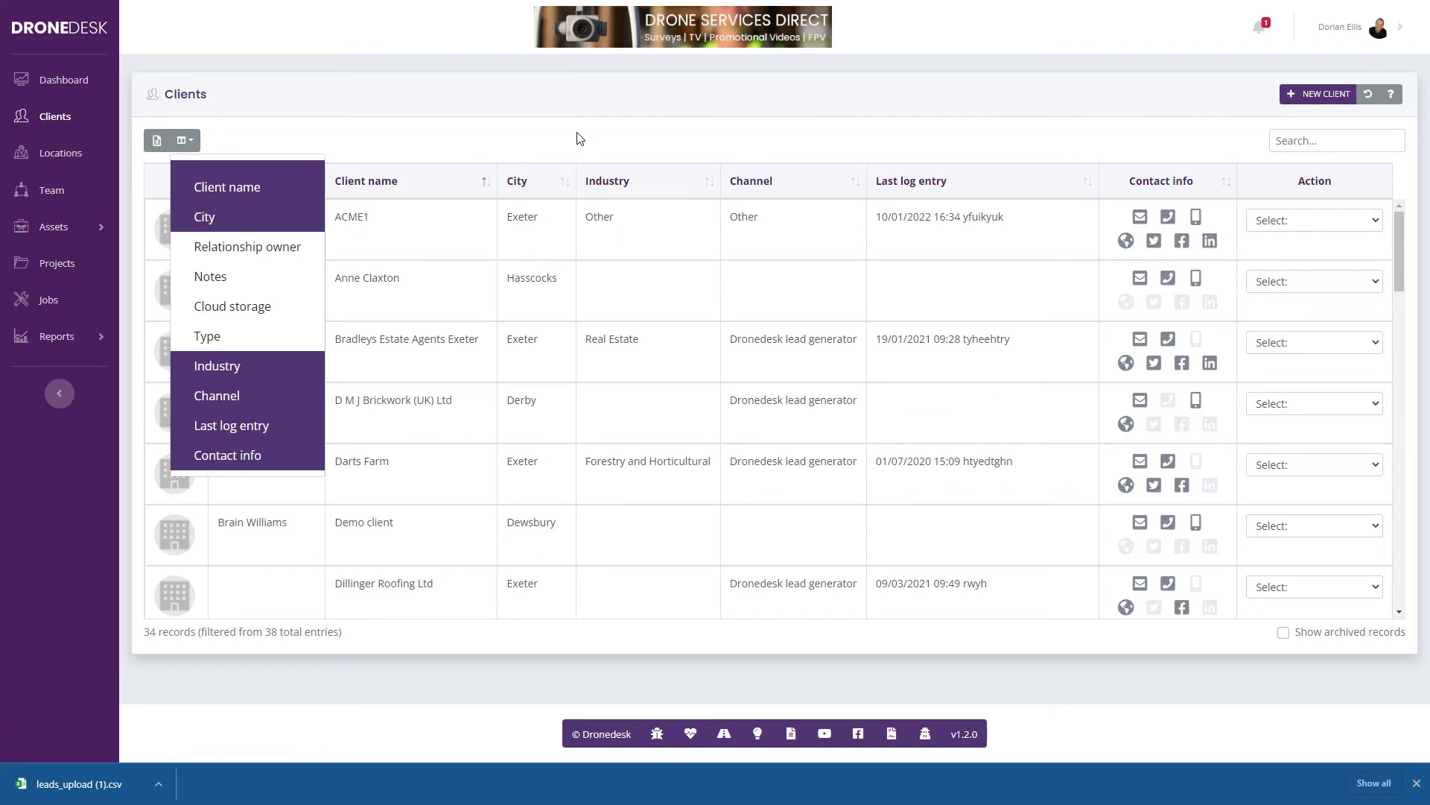
{"action": "left_click", "coordinate": [1068, 162]}
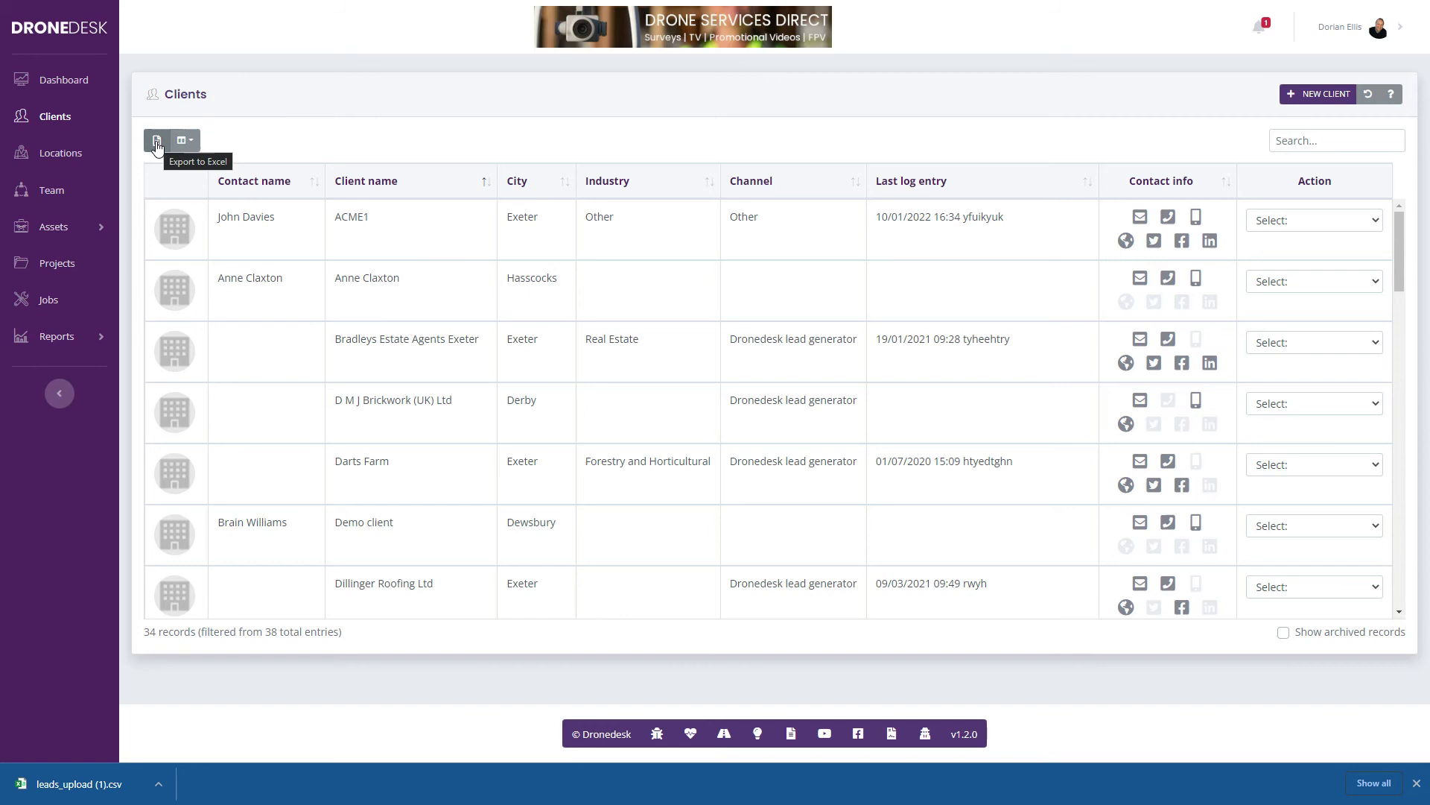
{"action": "left_click", "coordinate": [1341, 138]}
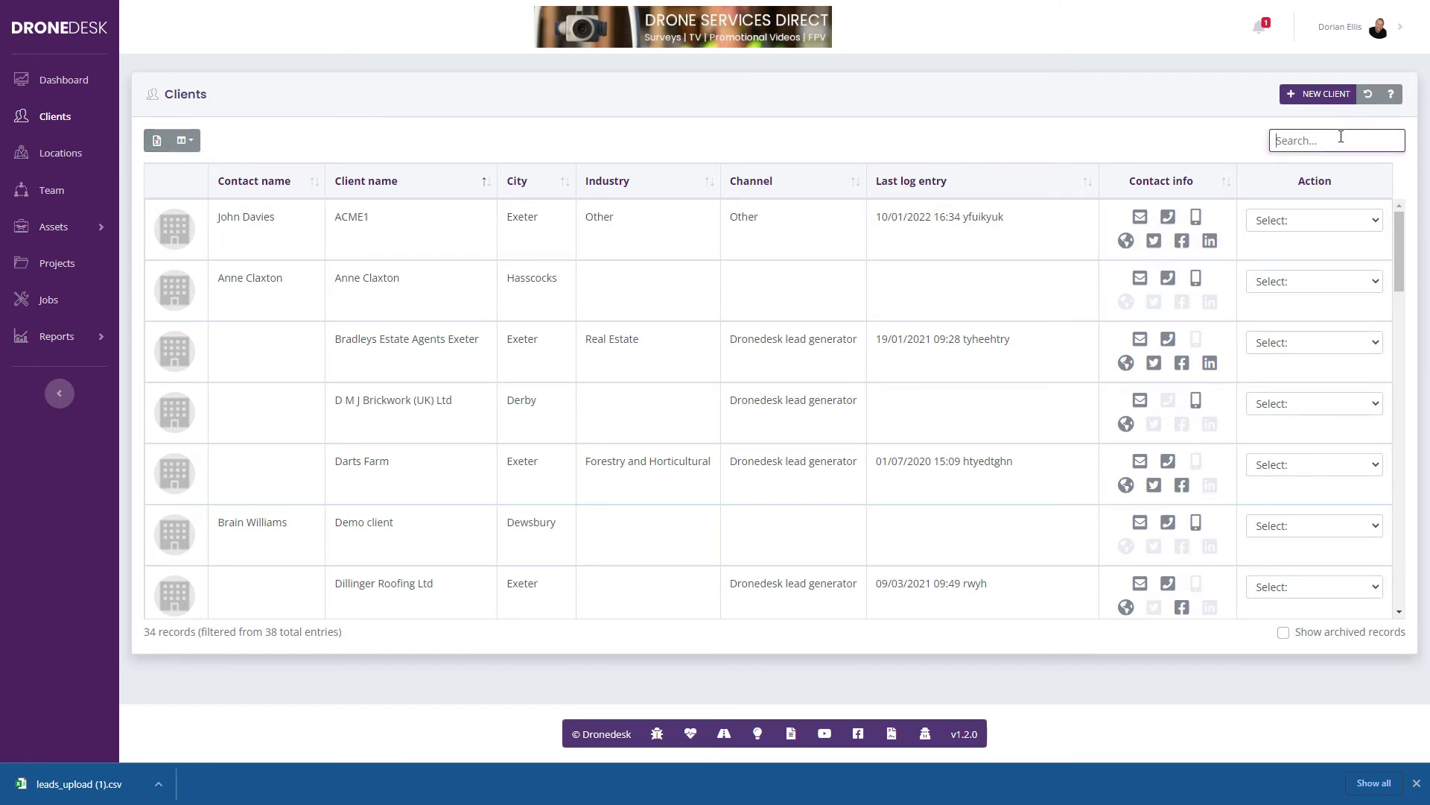
{"action": "type", "text": "claxton"}
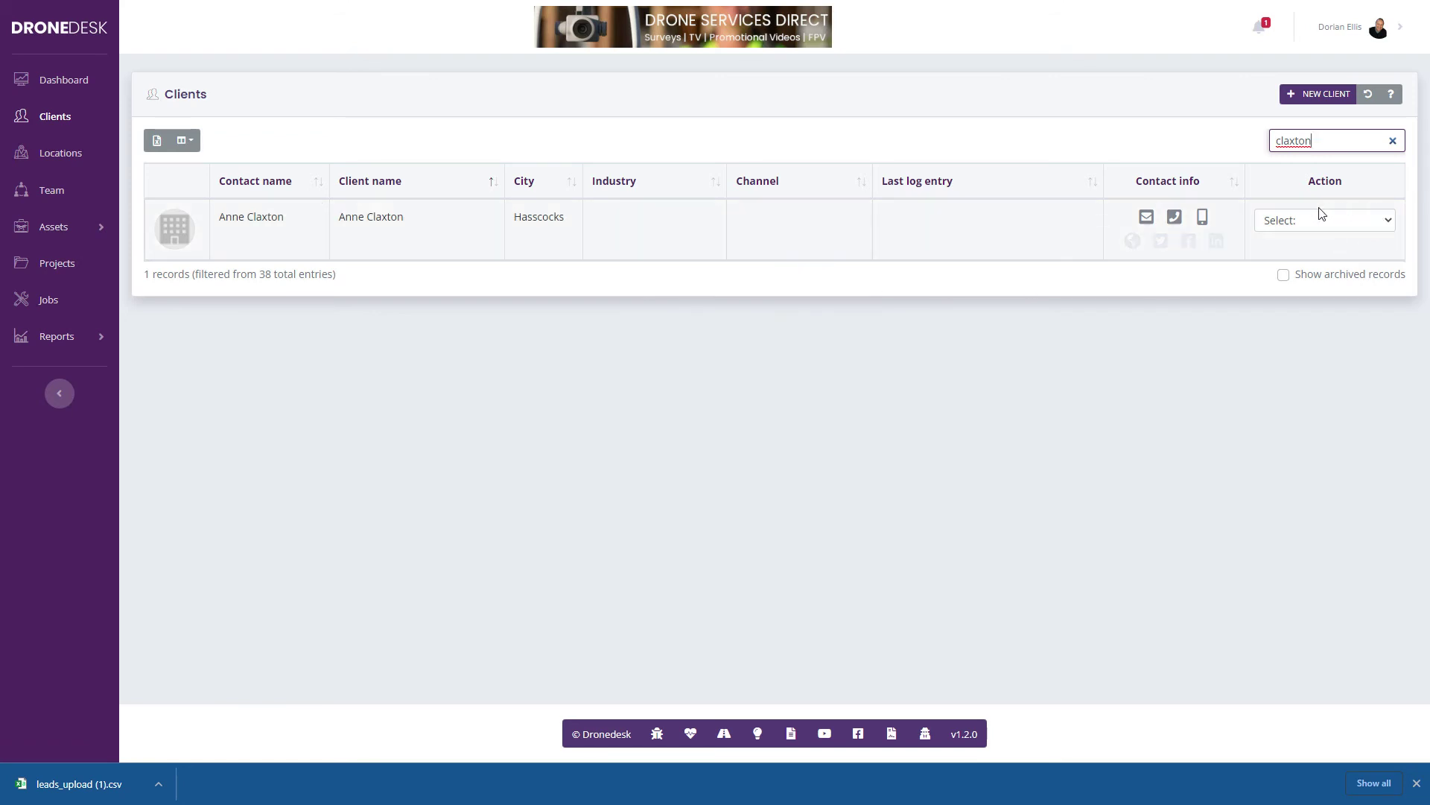
{"action": "left_click", "coordinate": [1393, 141]}
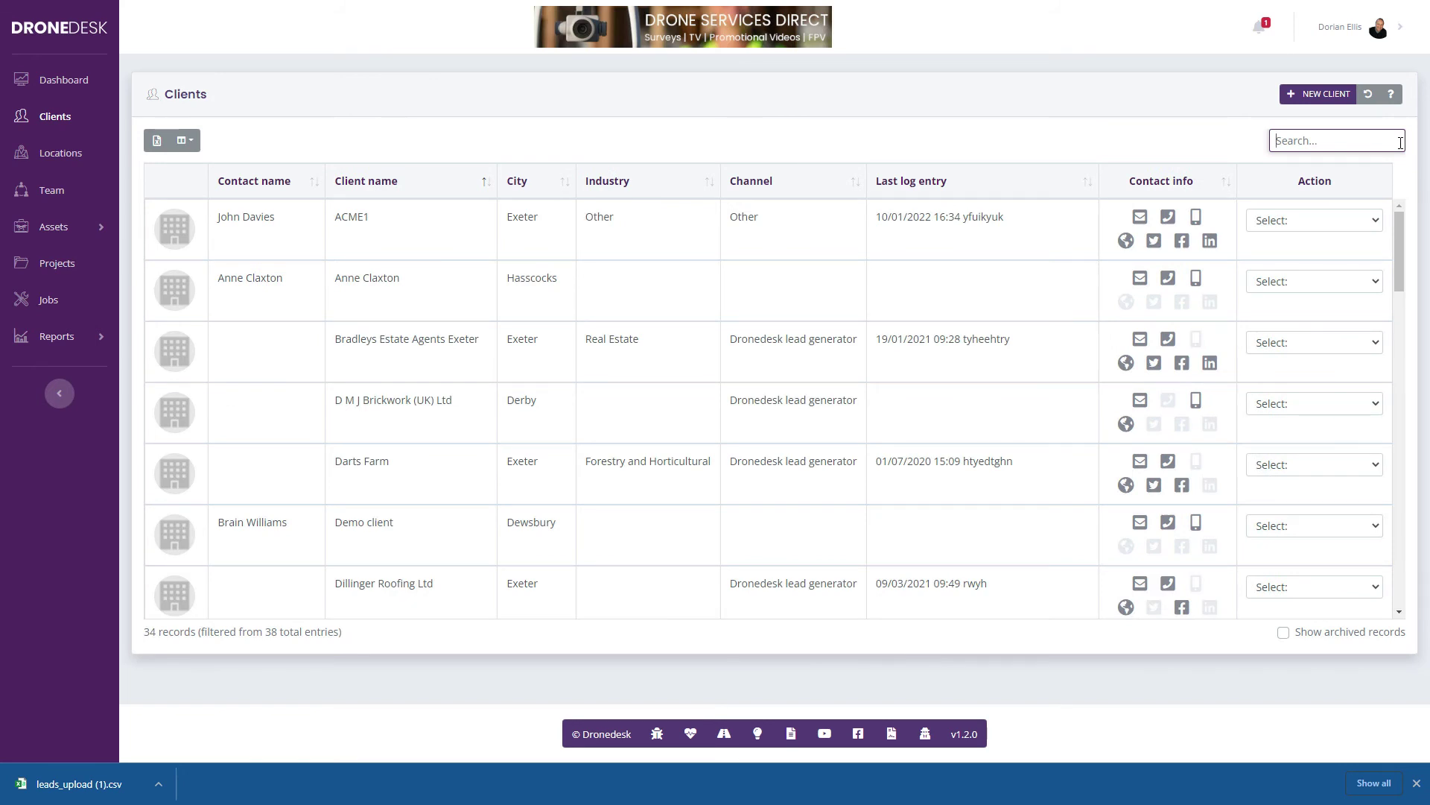
{"action": "left_click", "coordinate": [1277, 220]}
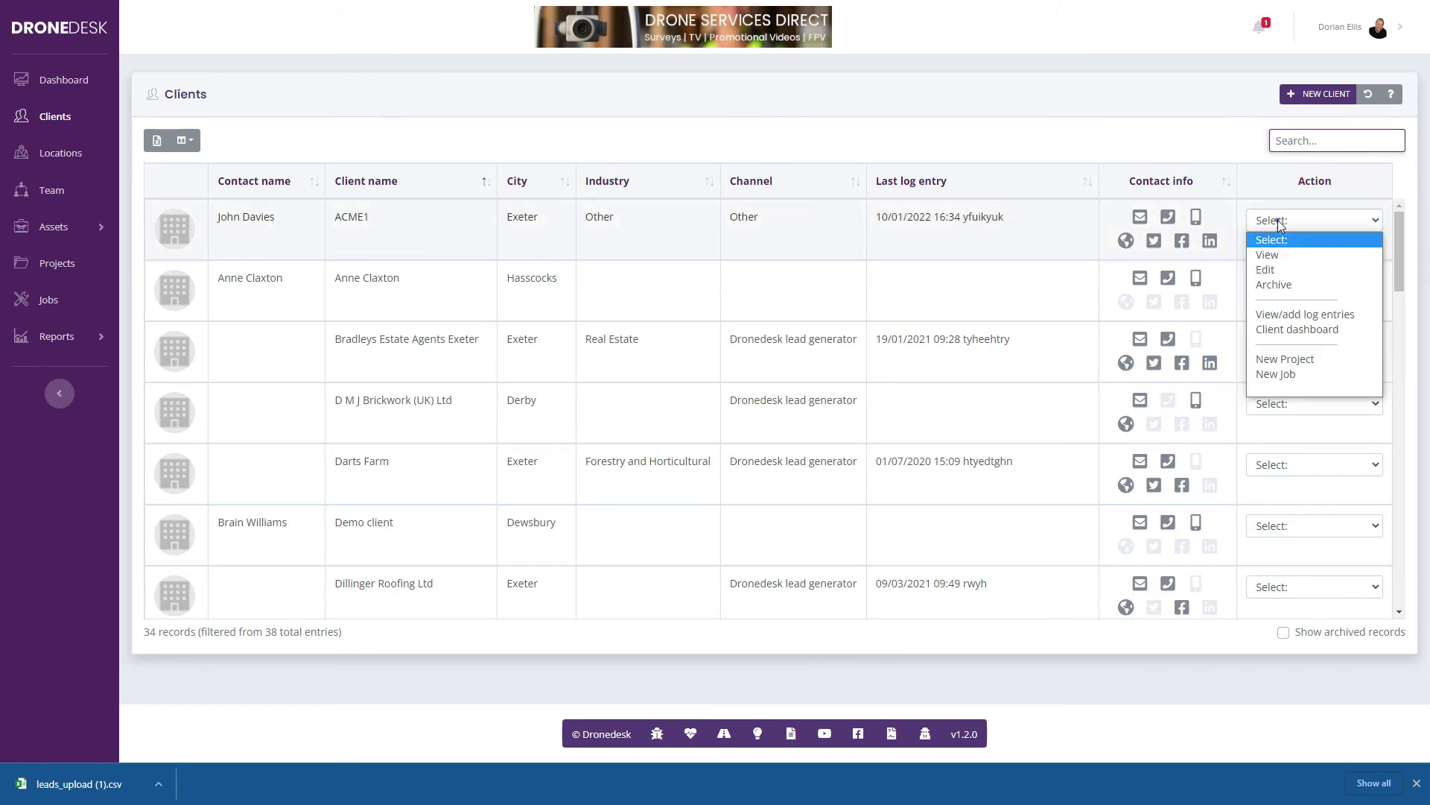
{"action": "left_click", "coordinate": [1313, 290]}
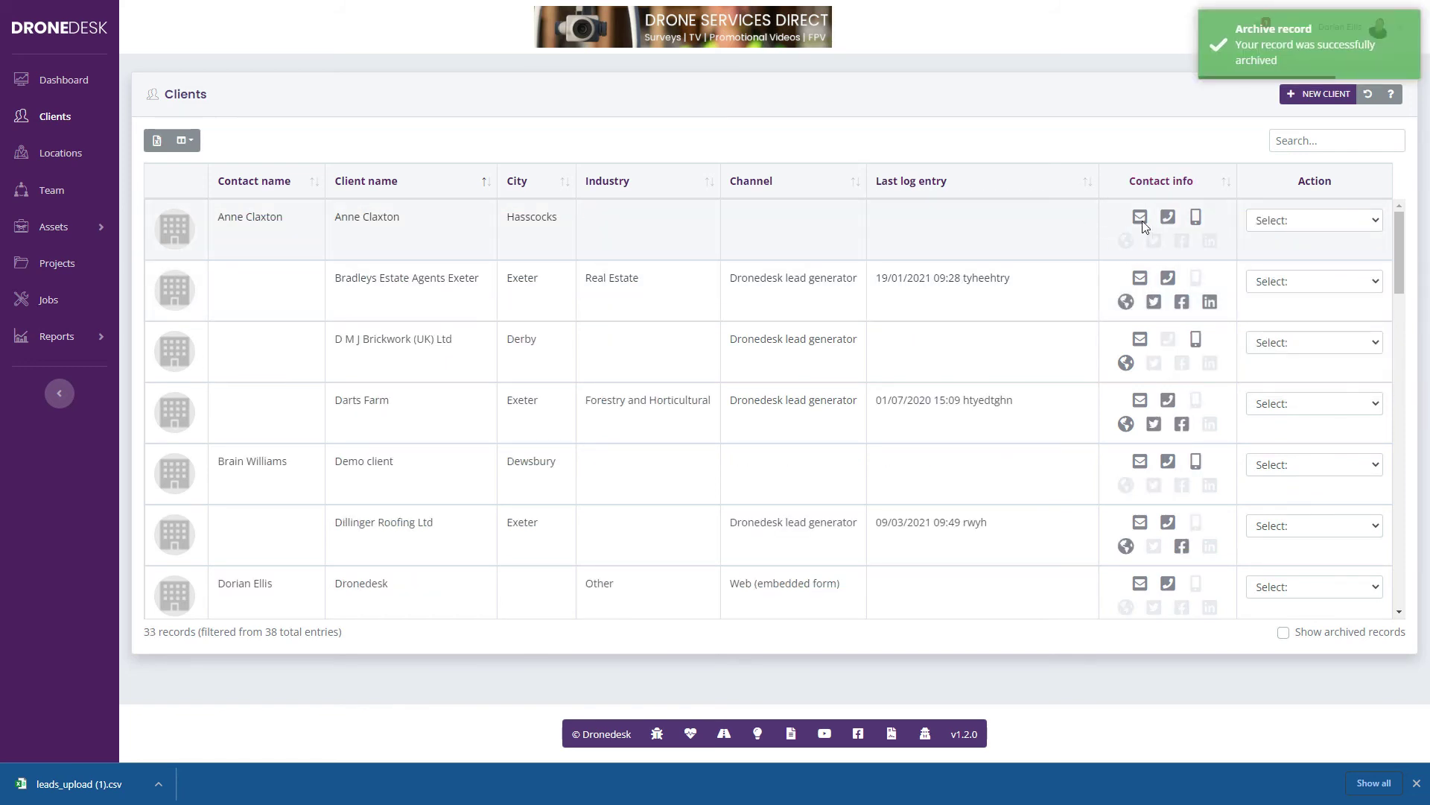
{"action": "left_click", "coordinate": [1324, 631]}
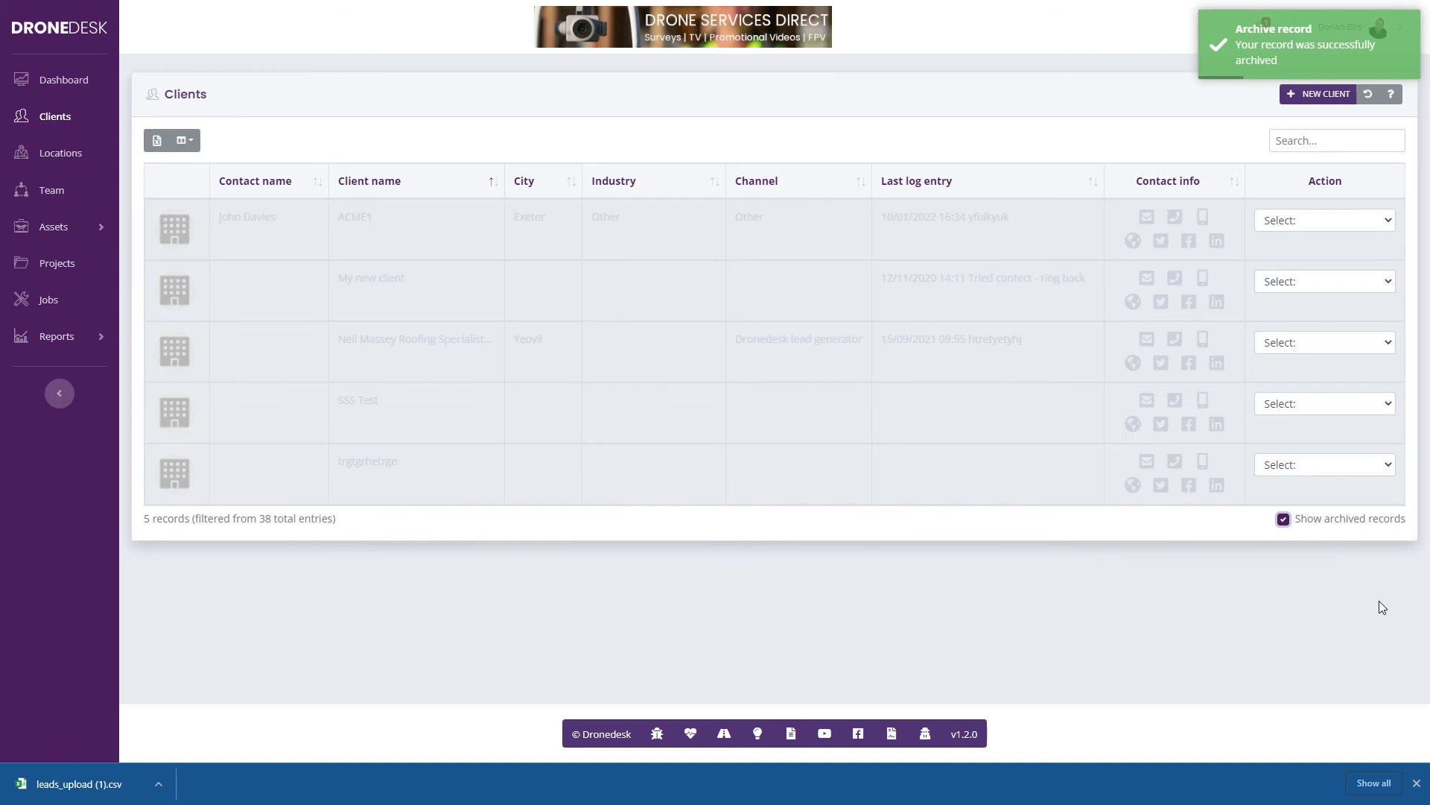
{"action": "left_click", "coordinate": [1304, 224]}
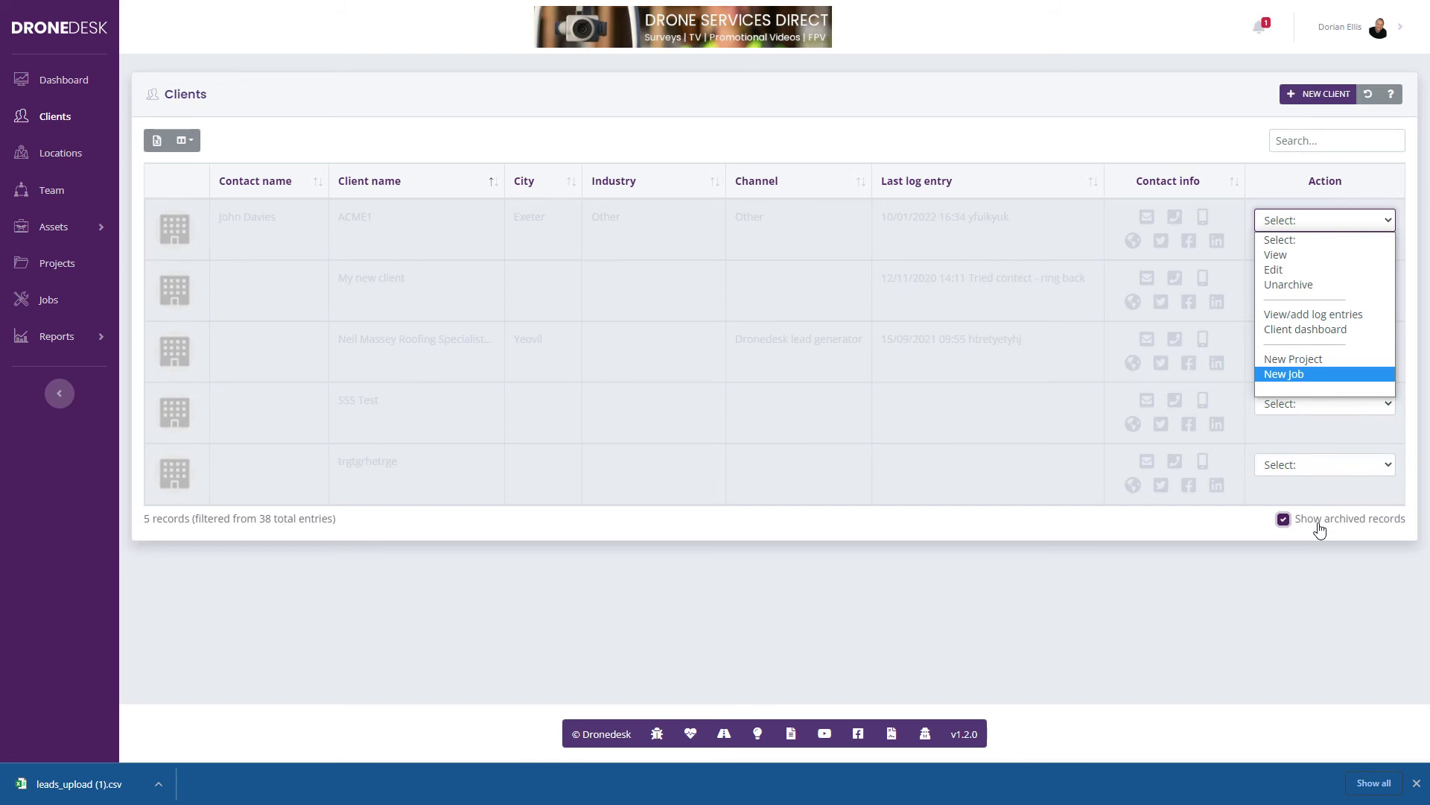
{"action": "left_click", "coordinate": [1320, 285]}
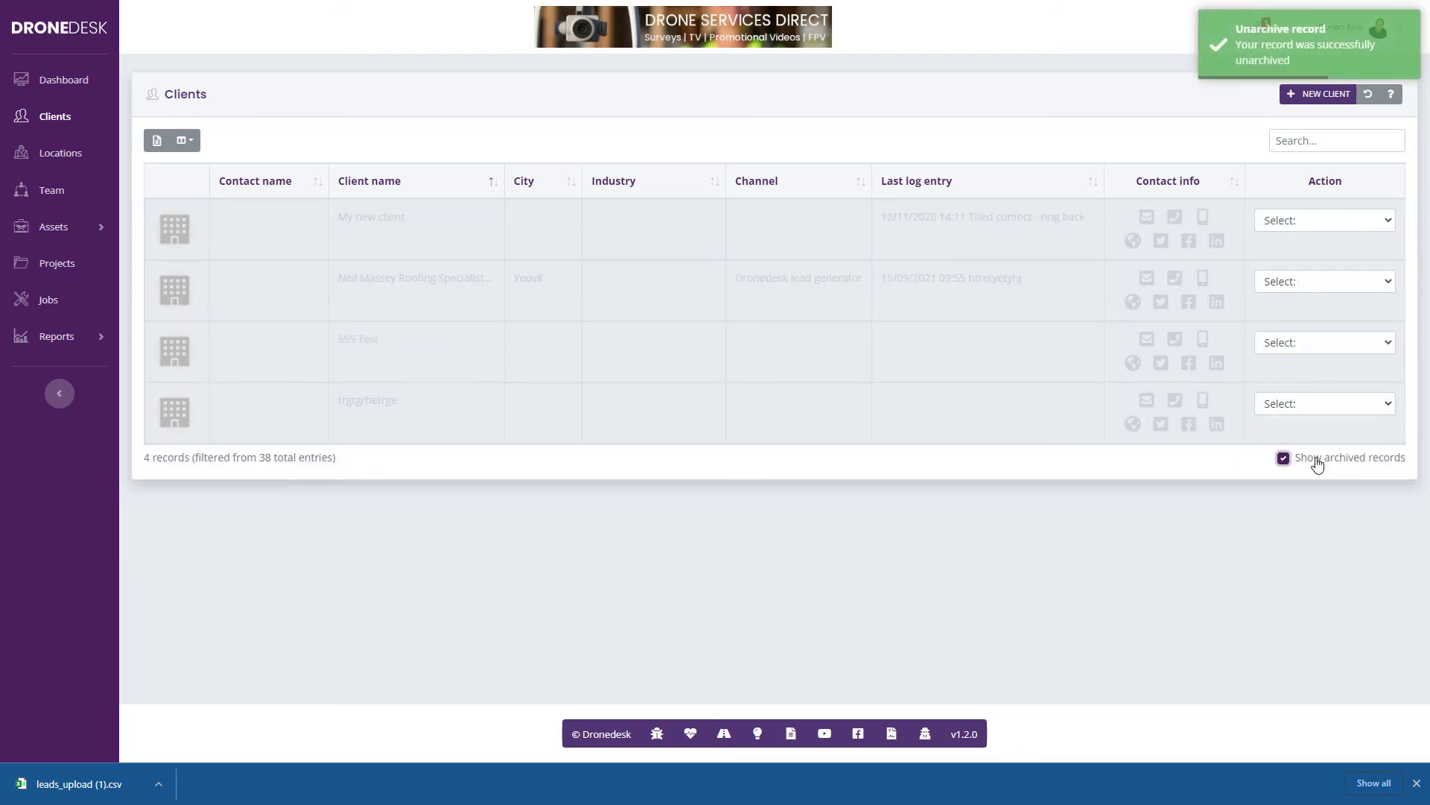
{"action": "left_click", "coordinate": [1317, 462]}
{"action": "left_click", "coordinate": [1323, 222]}
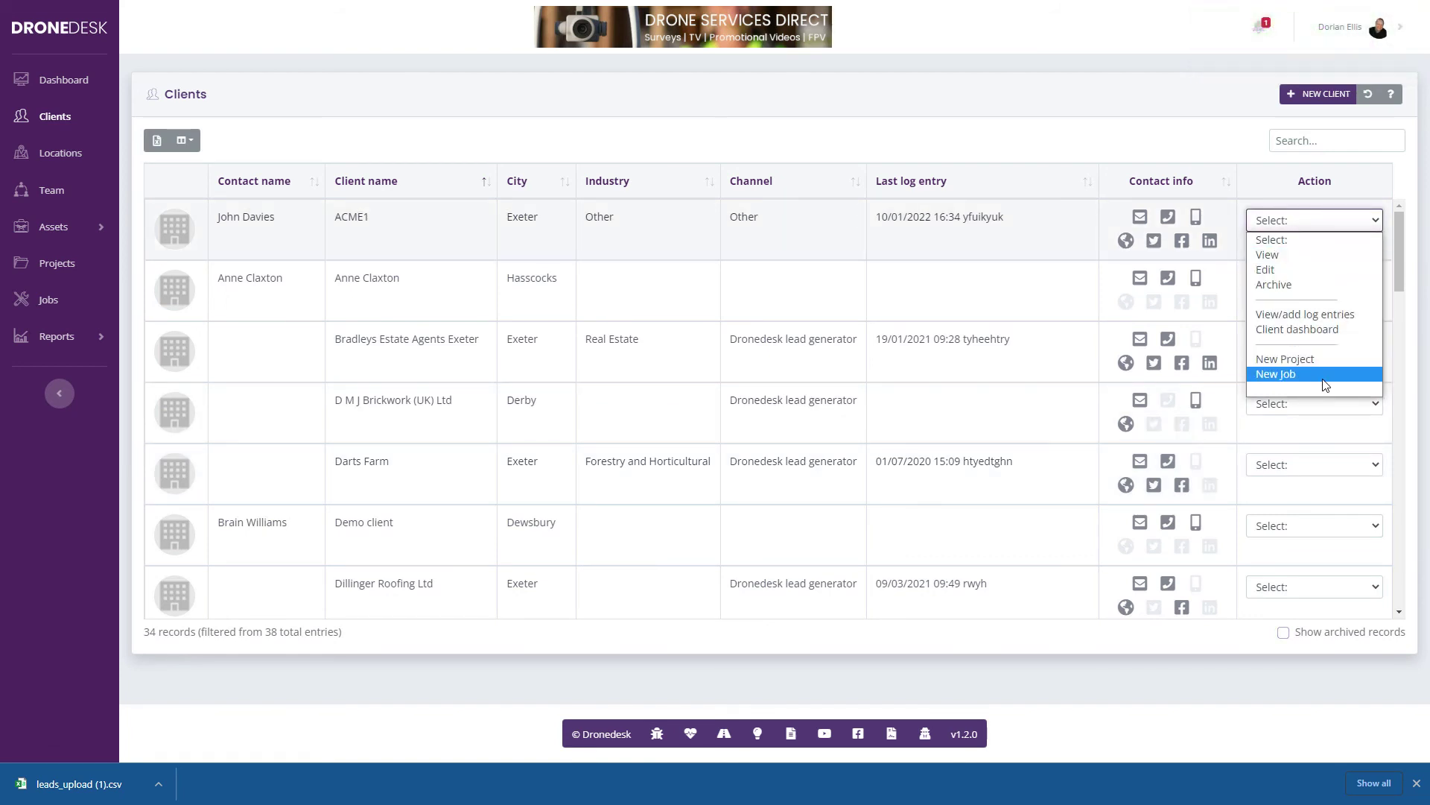
- Add the log entry 'yetut' to ACME1's log entries and close the log
{"action": "left_click", "coordinate": [1341, 320]}
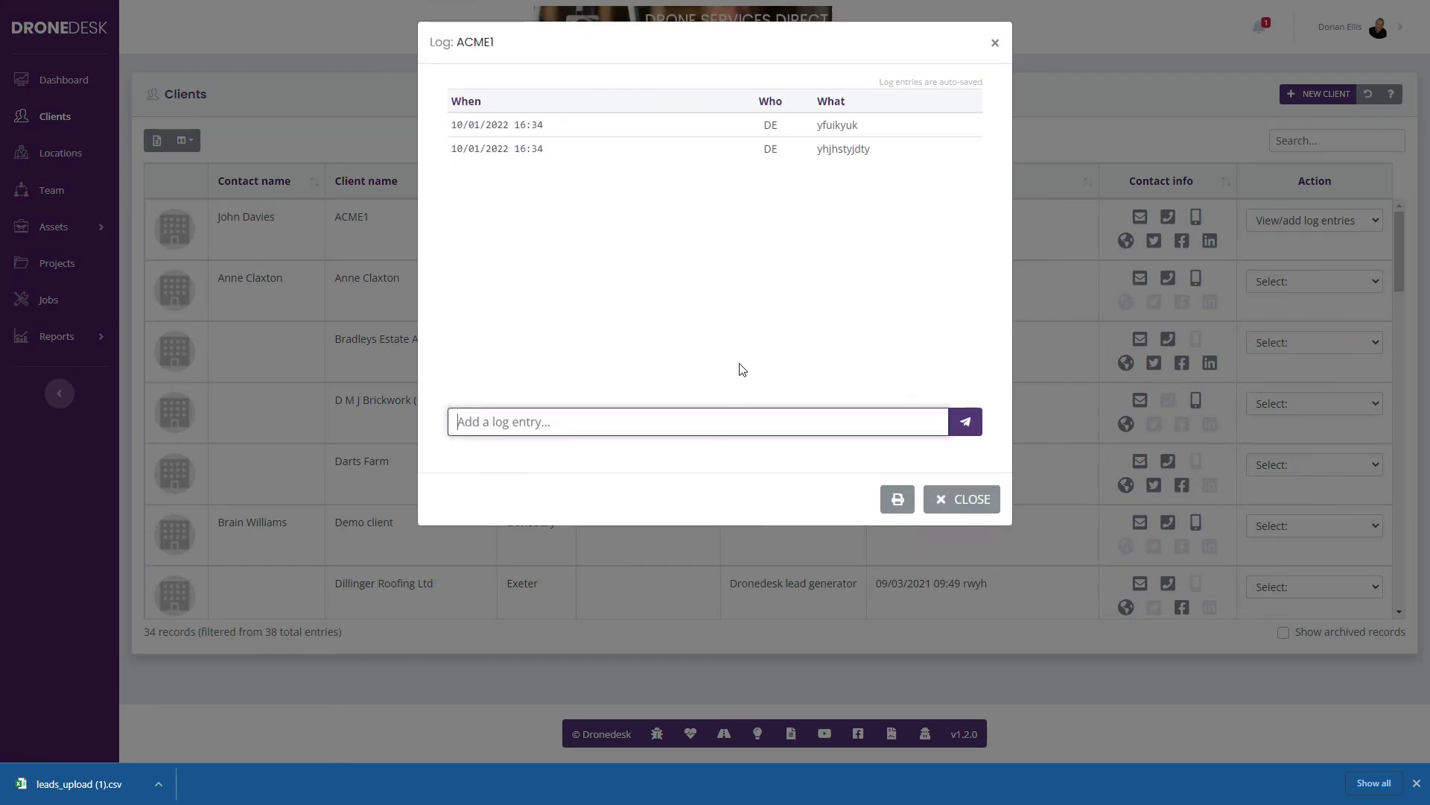
{"action": "left_click", "coordinate": [635, 418]}
{"action": "type", "text": "yetut"}
{"action": "key", "text": "Return"}
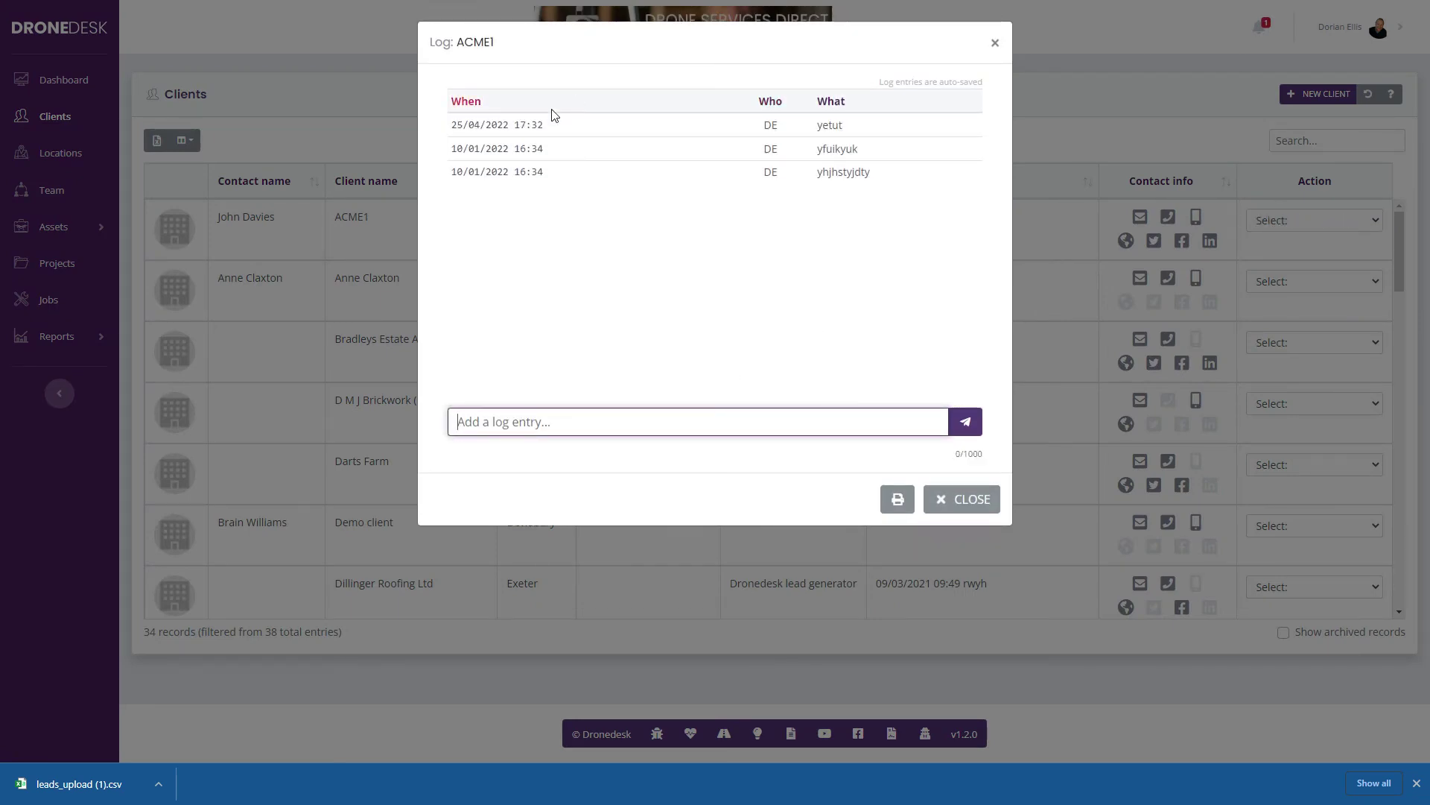
{"action": "left_click", "coordinate": [940, 496]}
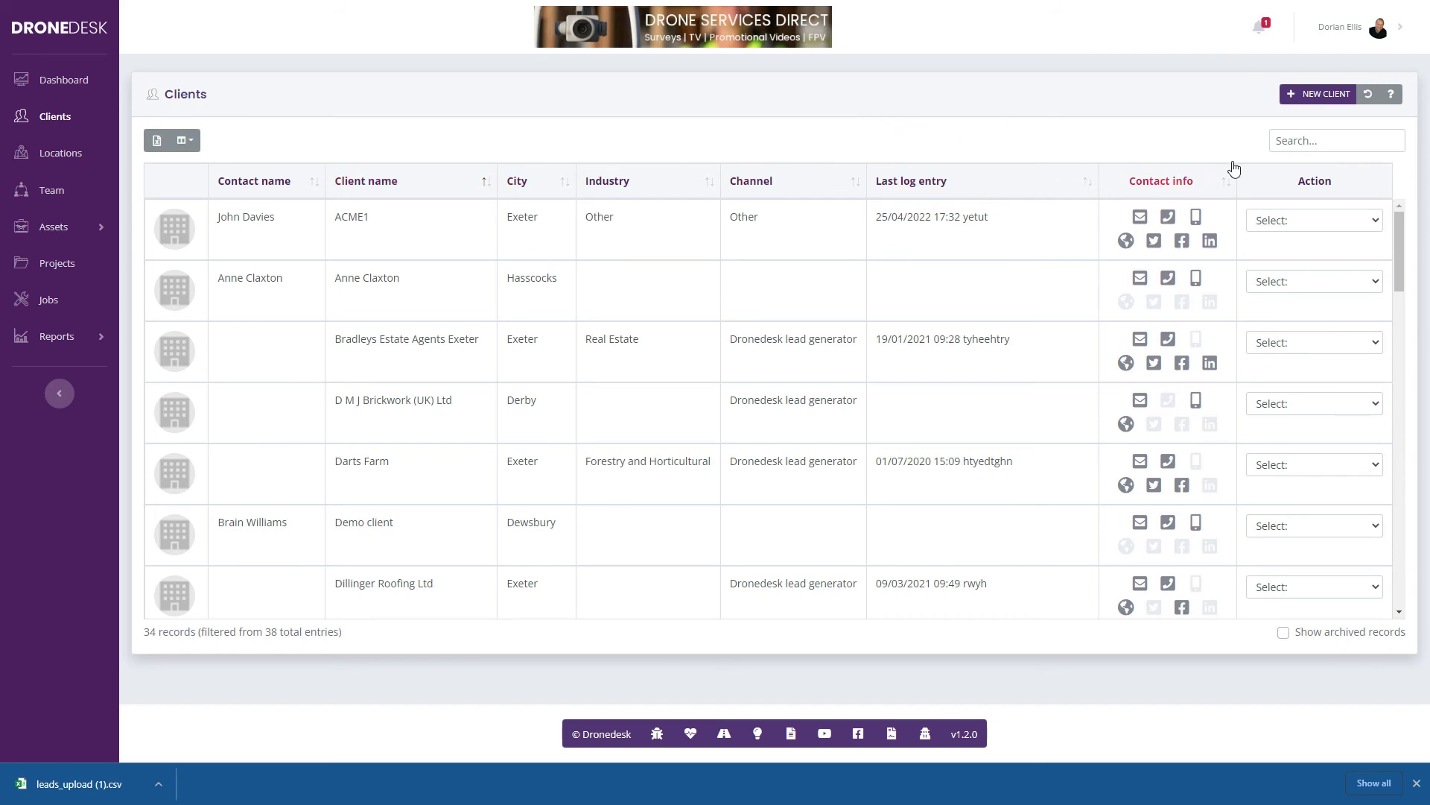
- Reset the Clients table to its default columns: Client name, Contact name, City, Relationship owner
{"action": "left_click", "coordinate": [1368, 96]}
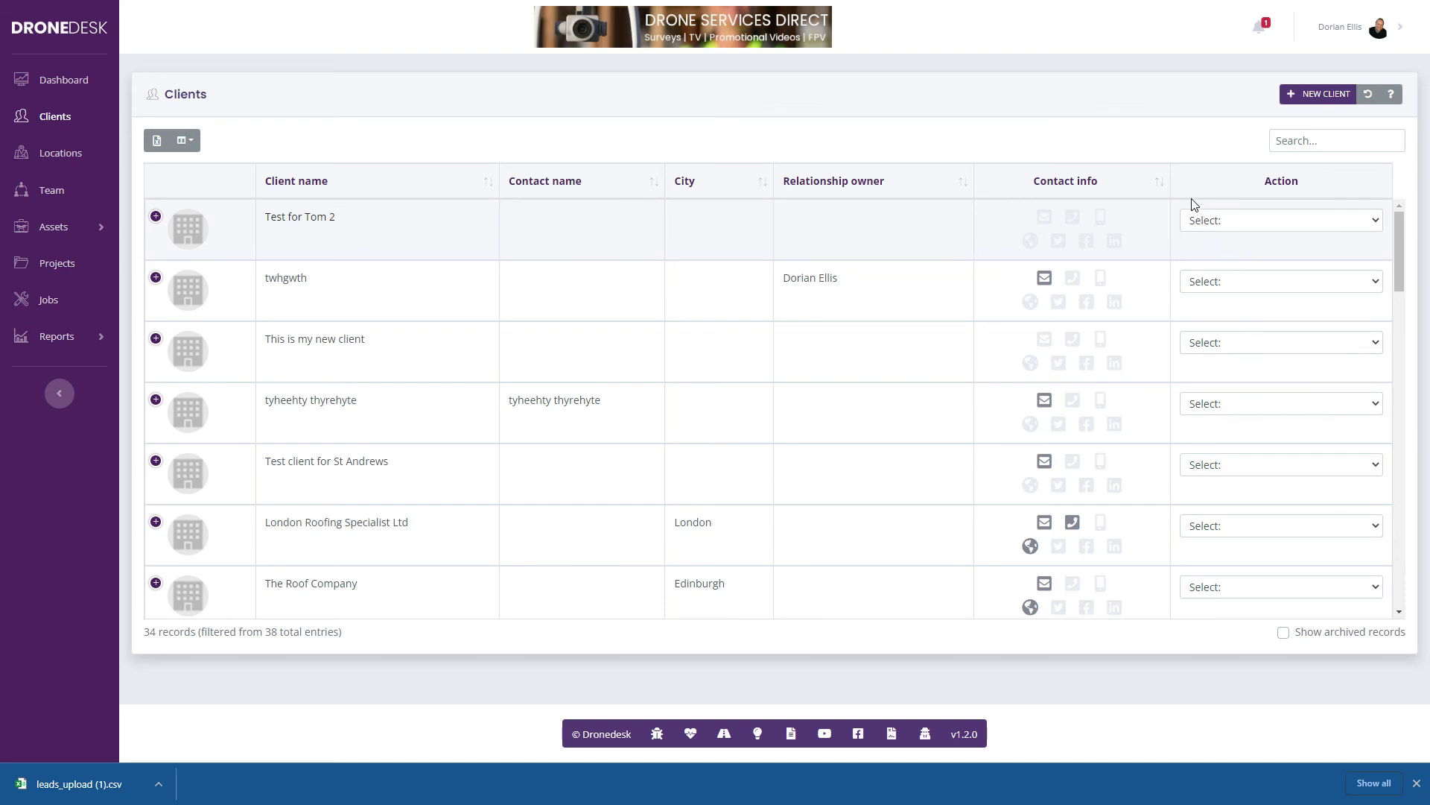
- Create and save a new client named 'IUGIUJIOUH', then close the new client form
{"action": "left_click", "coordinate": [1305, 103]}
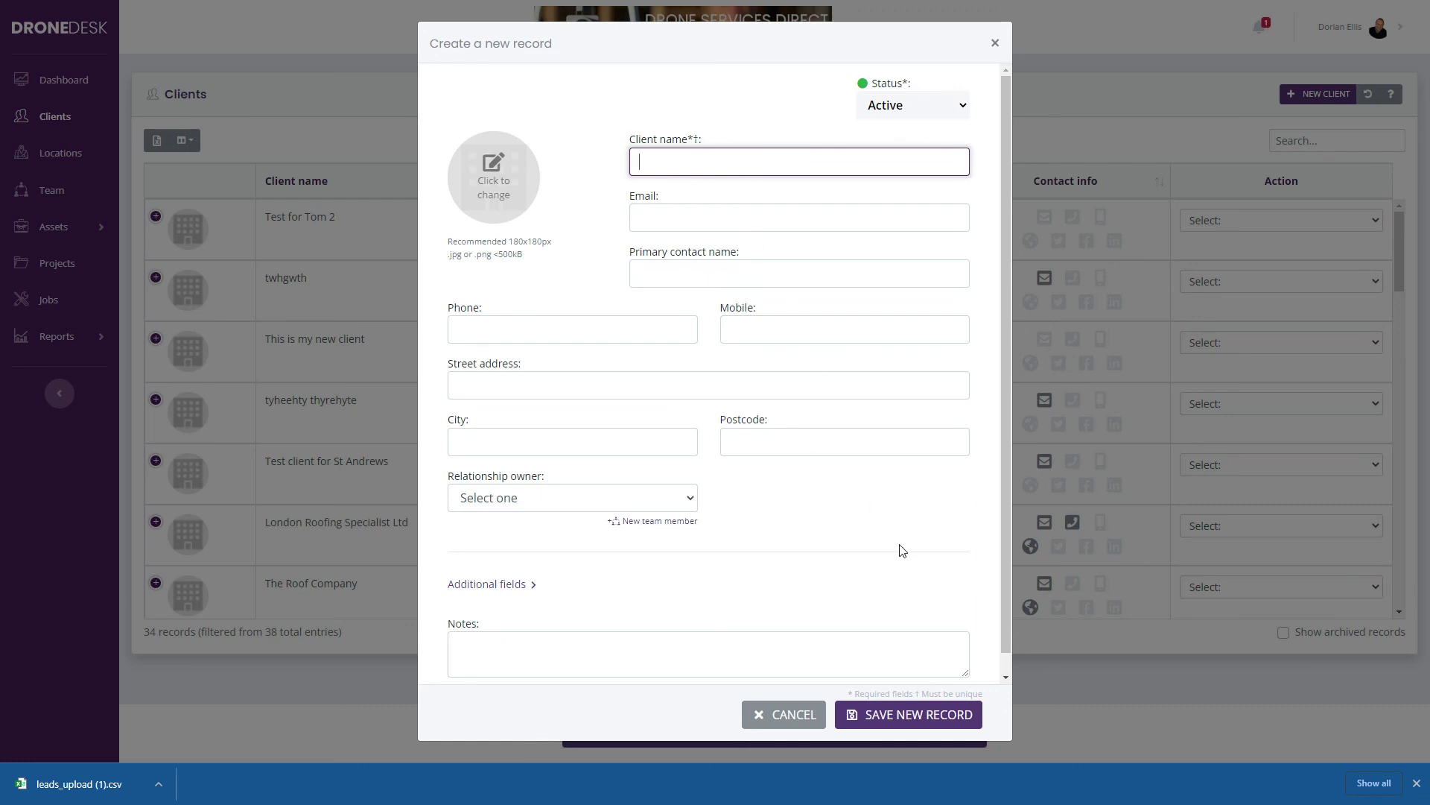
{"action": "scroll", "coordinate": [903, 551], "scroll_direction": "down", "scroll_amount": 1}
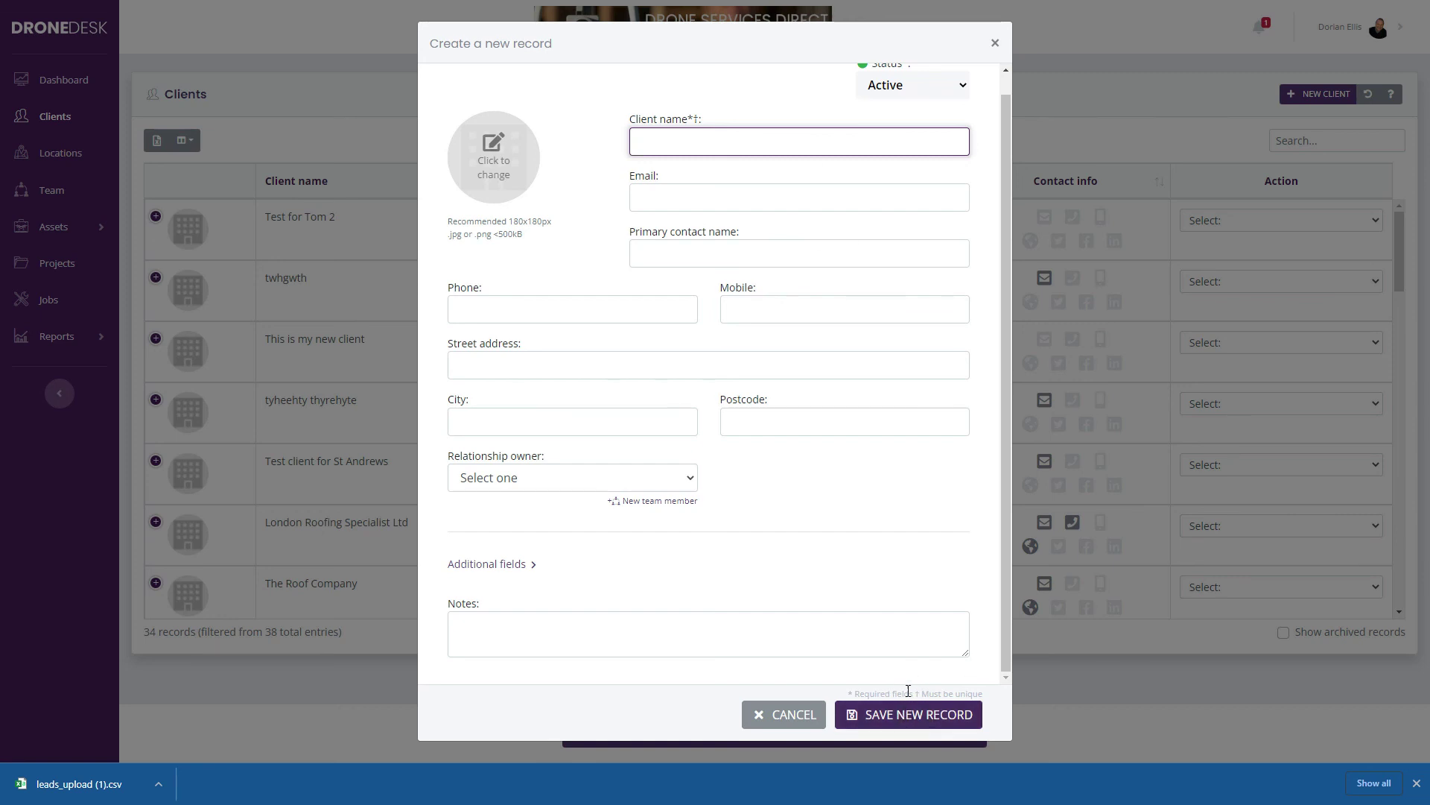
{"action": "left_click", "coordinate": [897, 728]}
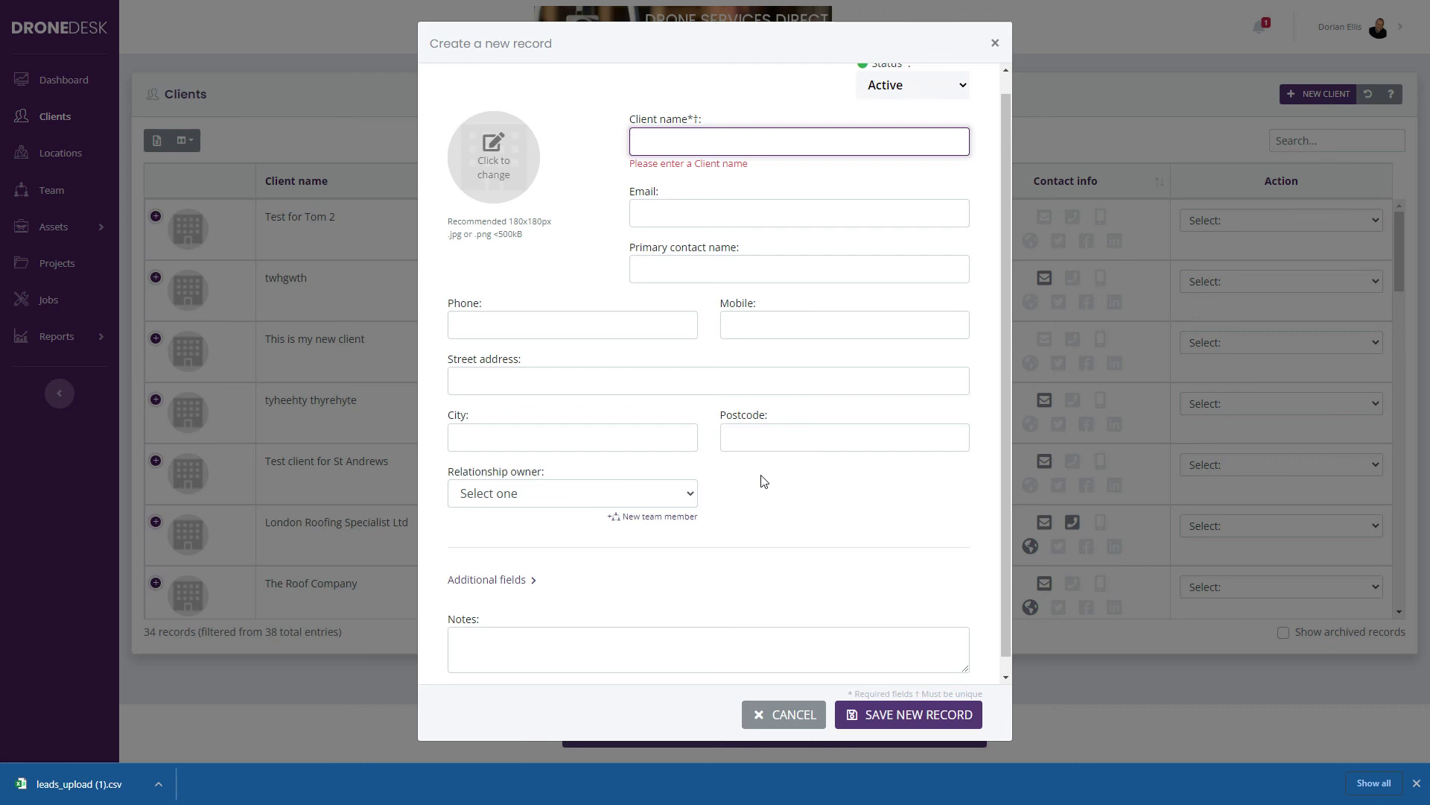
{"action": "type", "text": "IUGIUJIOUH"}
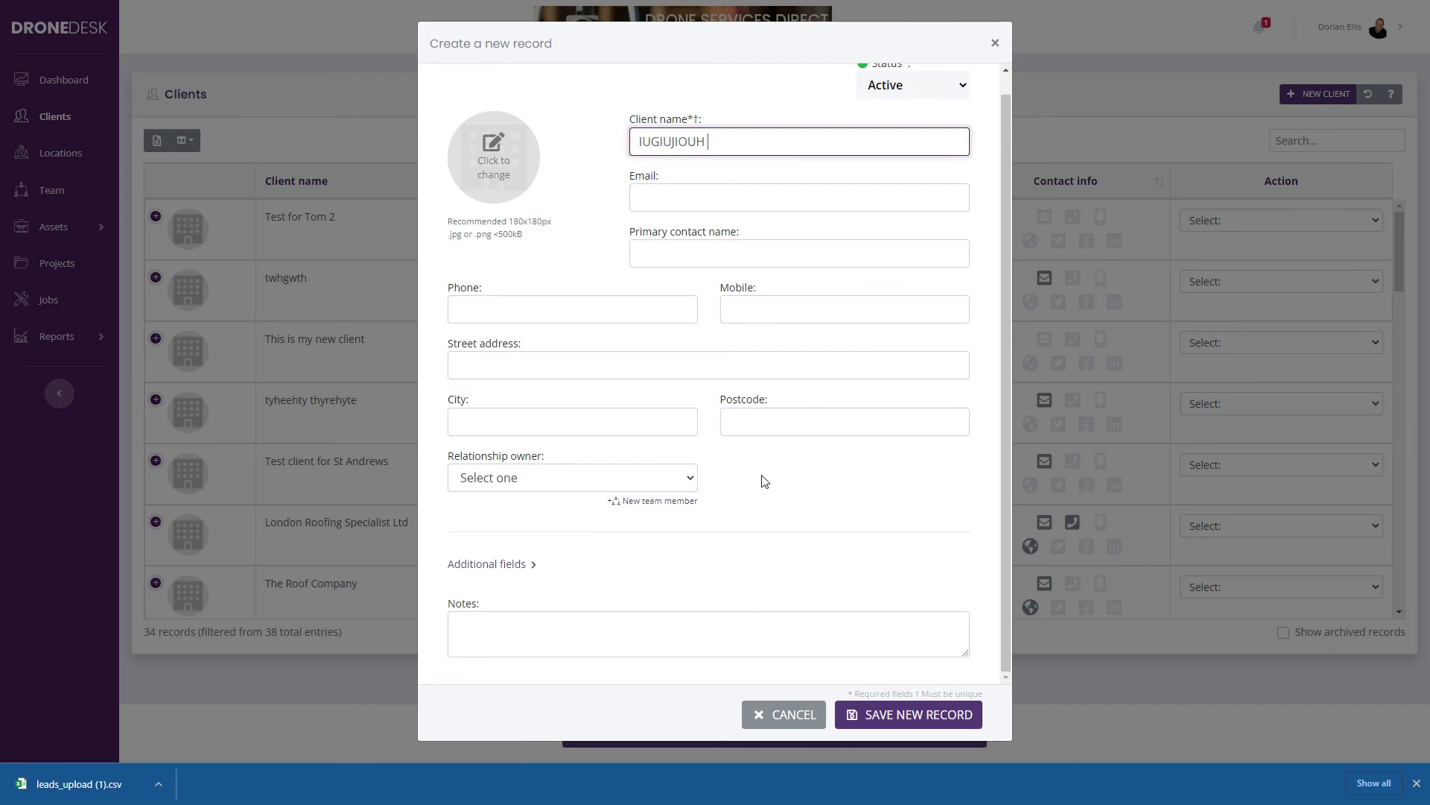
{"action": "left_click", "coordinate": [918, 715]}
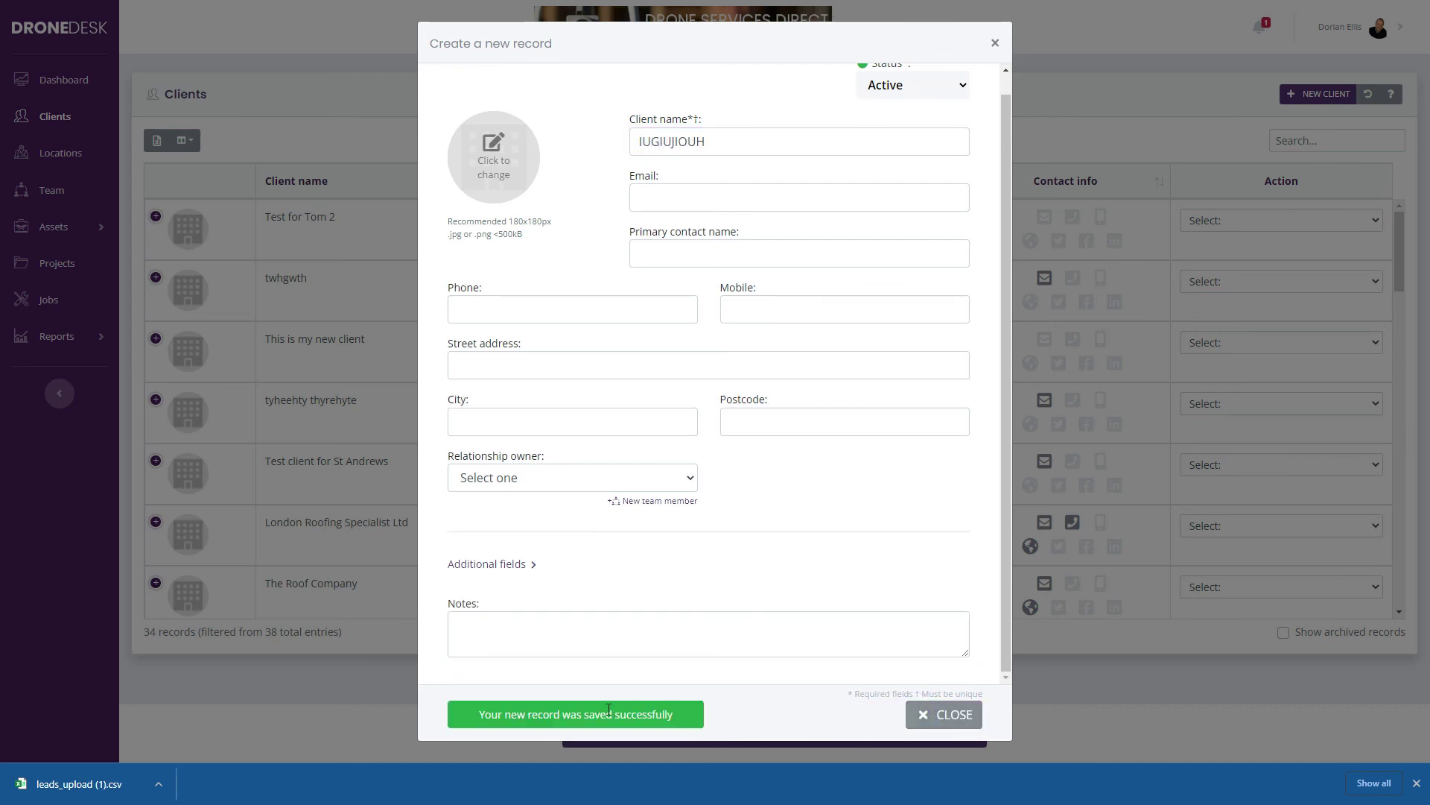
{"action": "left_click", "coordinate": [950, 715]}
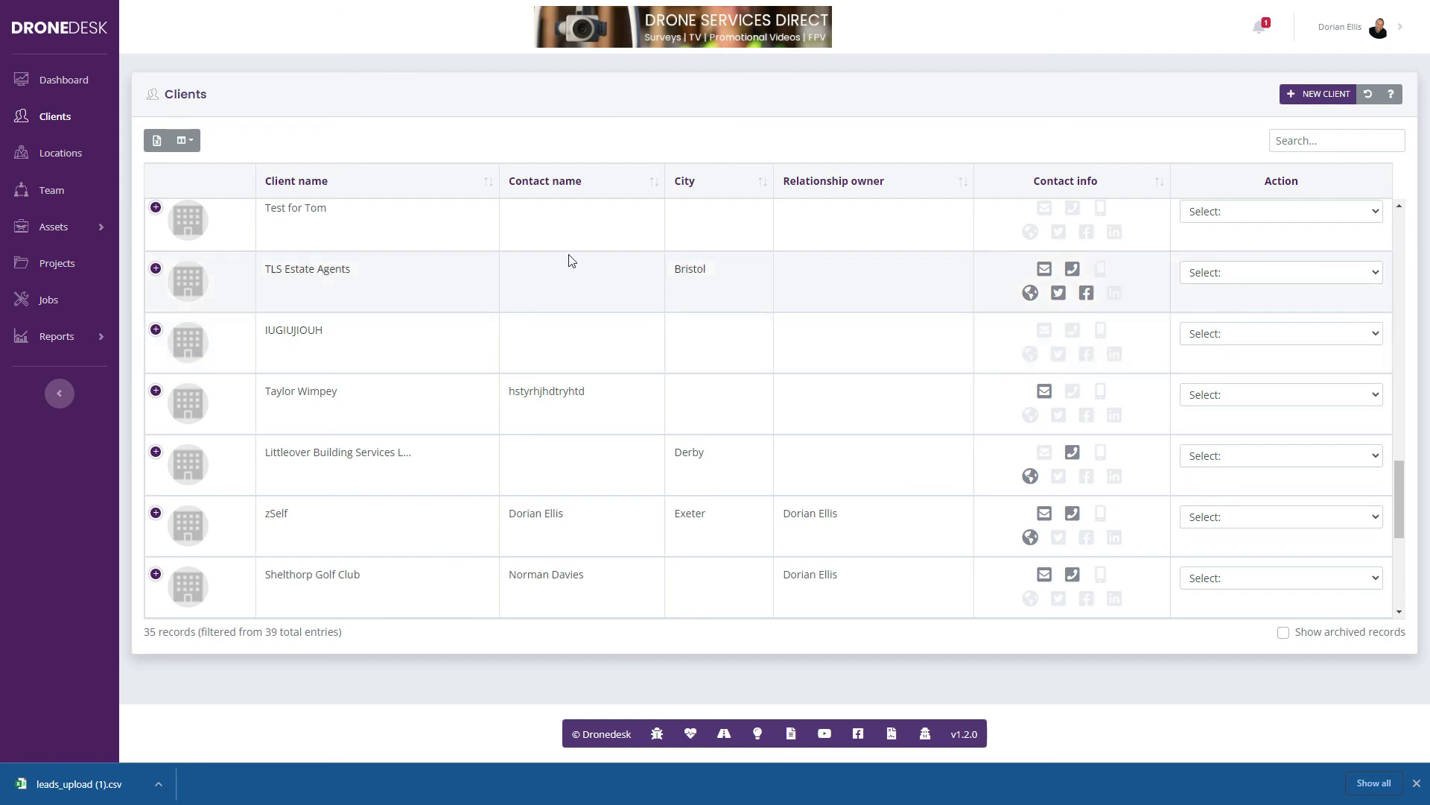
- Return to the Dashboard, now showing 35 clients, 65 locations and 56 drones
{"action": "left_click", "coordinate": [50, 81]}
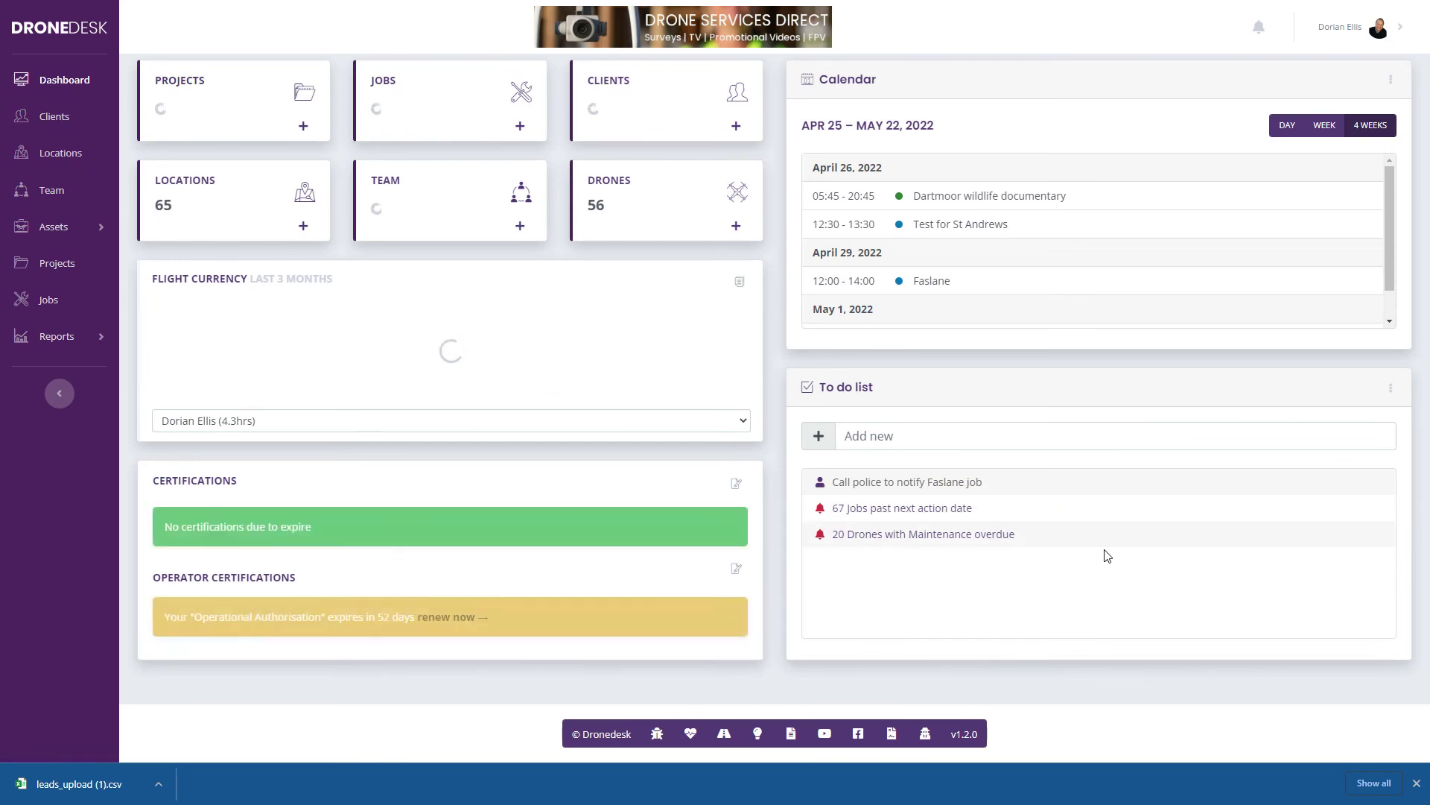